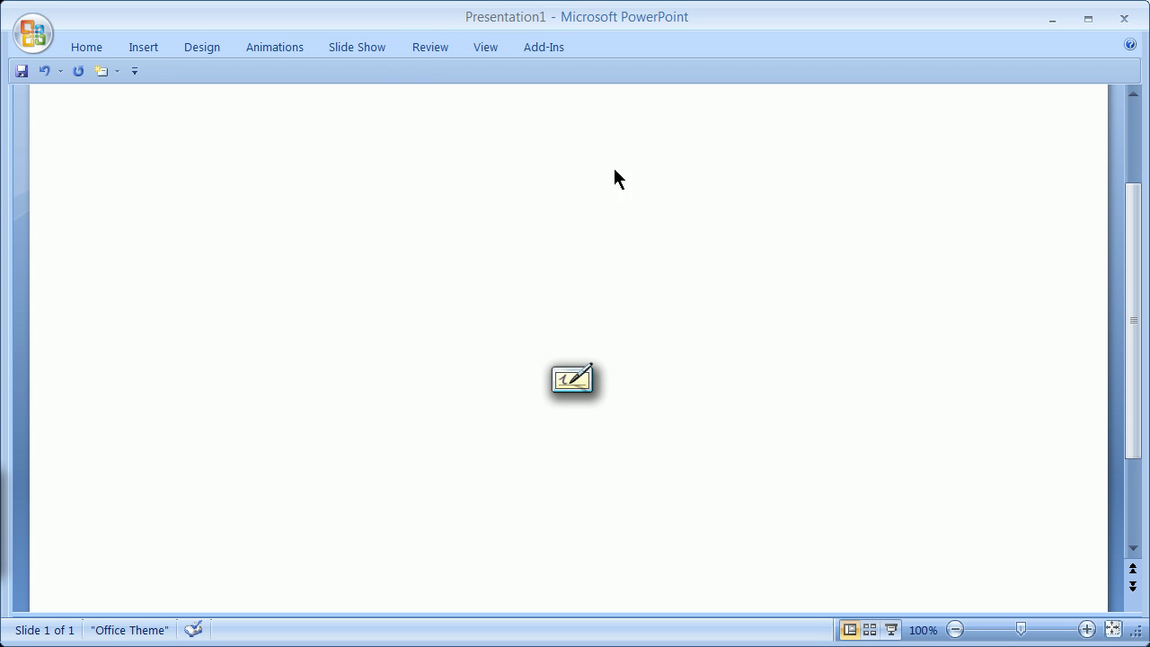
Switch to the Review tab and turn on Start Inking for the blank slide.
left_click(546, 47)
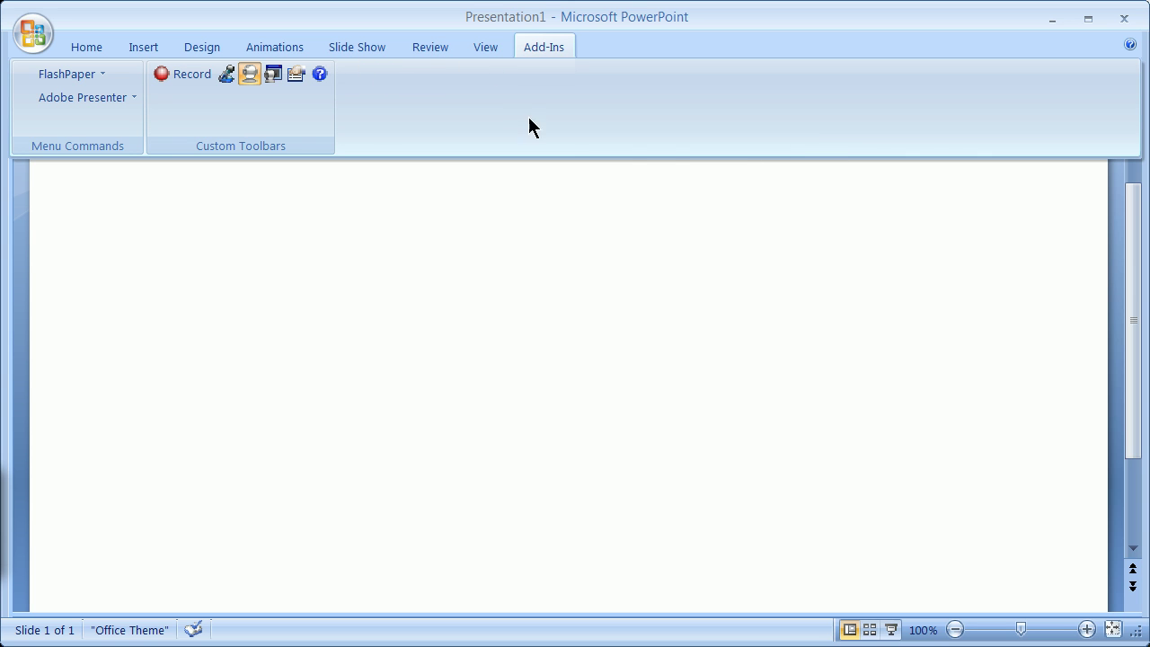
left_click(440, 49)
left_click(719, 112)
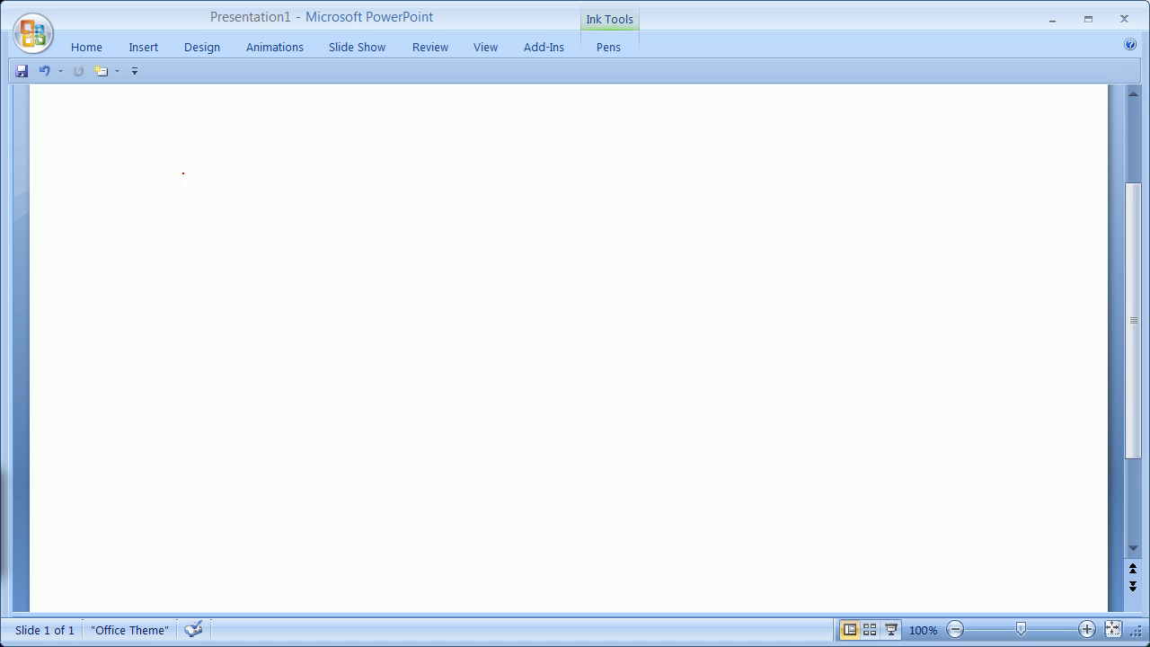
Draw a red truss on pin and roller supports with two load arrows on its chords.
mouse_move(187, 176)
left_mouse_down()
mouse_move(173, 194)
mouse_move(198, 199)
mouse_move(176, 196)
left_mouse_up()
mouse_move(419, 178)
left_mouse_down()
mouse_move(406, 178)
mouse_move(423, 192)
mouse_move(420, 178)
left_mouse_up()
mouse_move(178, 171)
left_mouse_down()
mouse_move(264, 181)
mouse_move(417, 170)
left_mouse_up()
mouse_move(187, 171)
left_mouse_down()
mouse_move(300, 118)
mouse_move(414, 171)
mouse_move(339, 167)
mouse_move(332, 176)
mouse_move(323, 128)
mouse_move(274, 145)
mouse_move(265, 179)
mouse_move(242, 150)
left_mouse_up()
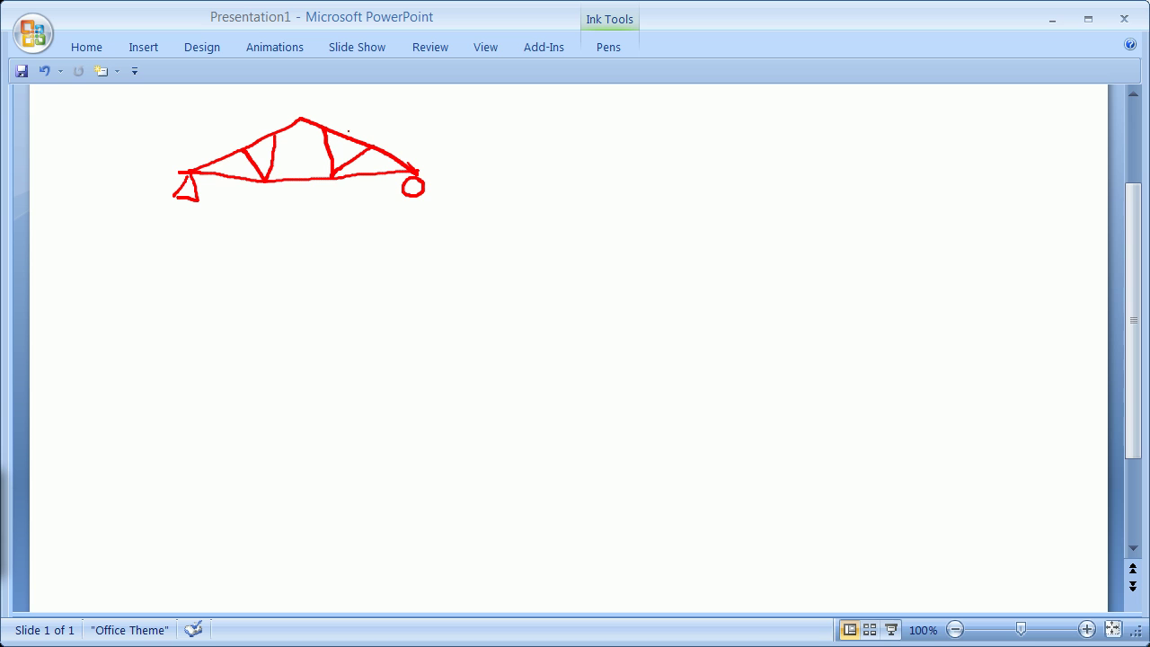
left_click_drag(382, 107, 354, 131)
mouse_move(265, 213)
left_mouse_down()
mouse_move(288, 184)
mouse_move(292, 192)
left_mouse_up()
Draw a red beam below the truss with a left pin and right roller support.
left_click_drag(305, 366, 697, 372)
left_click_drag(305, 366, 295, 383)
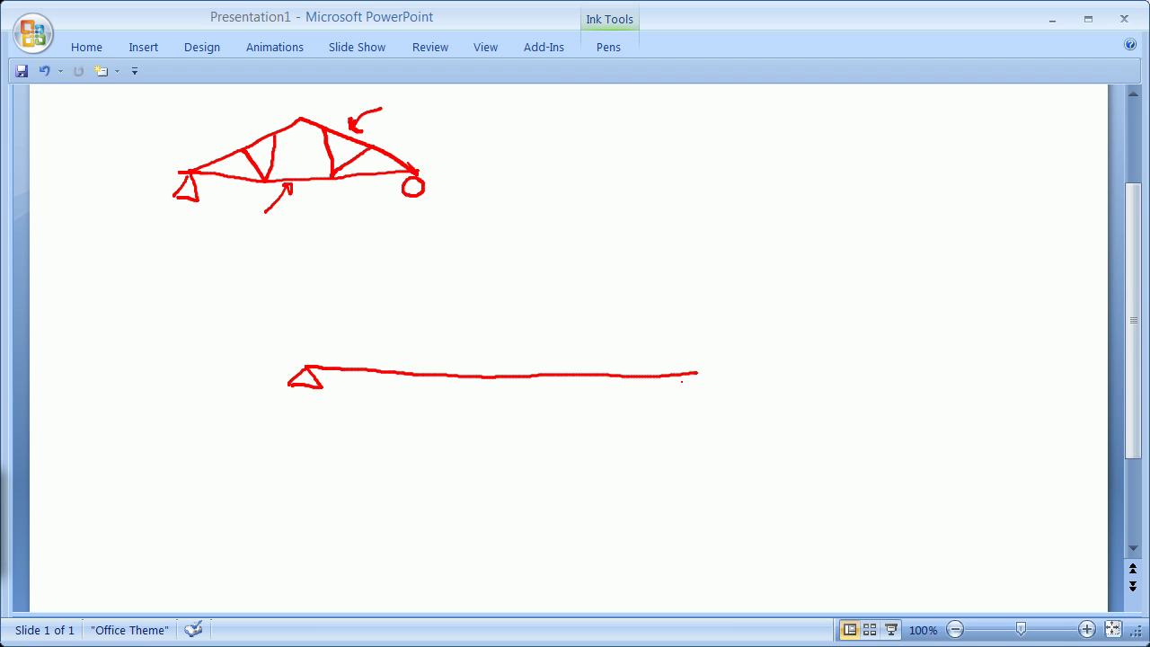
mouse_move(697, 373)
left_mouse_down()
mouse_move(699, 391)
mouse_move(694, 372)
left_mouse_up()
Switch to the black Ballpoint Pen and draw a slanted force arrow onto the beam.
left_click(609, 48)
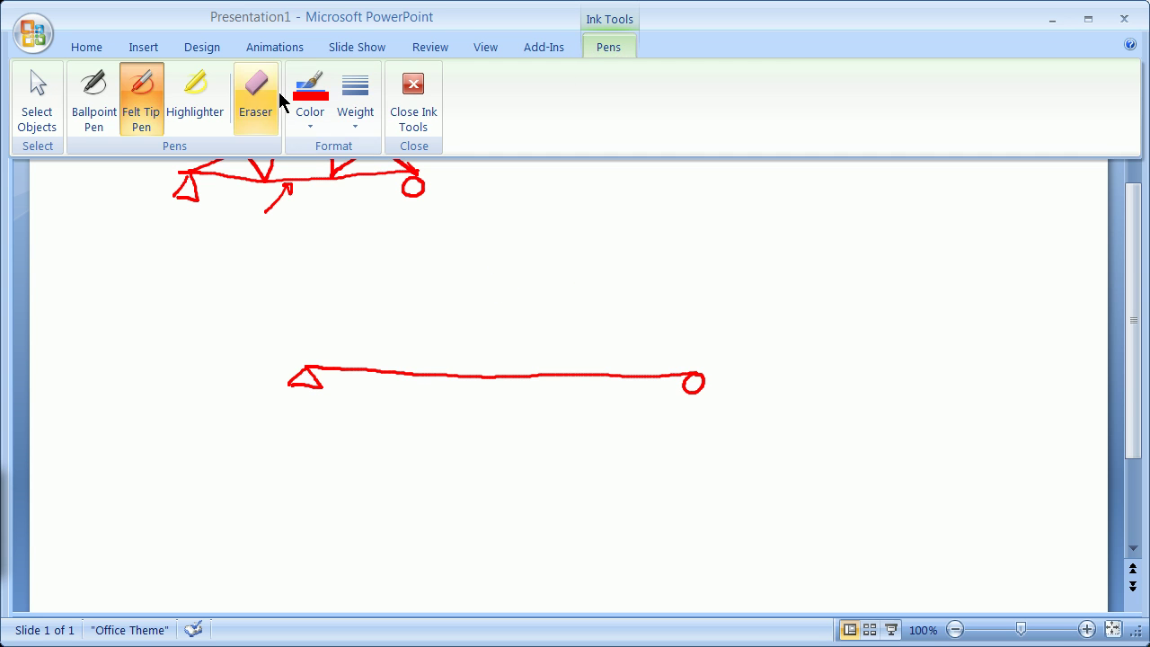
left_click(94, 101)
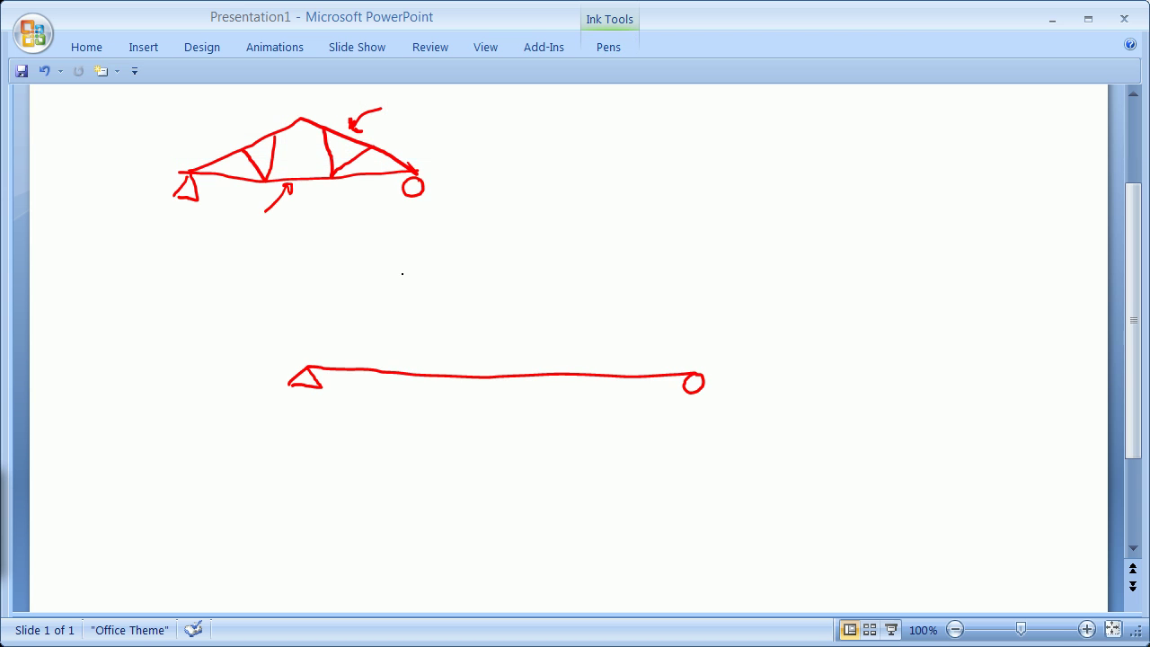
mouse_move(448, 284)
left_mouse_down()
mouse_move(534, 373)
mouse_move(537, 357)
left_mouse_up()
Mark both beam supports with crosses and reaction ticks, and extend the force line upward.
mouse_move(317, 379)
left_mouse_down()
mouse_move(293, 389)
mouse_move(314, 394)
left_mouse_up()
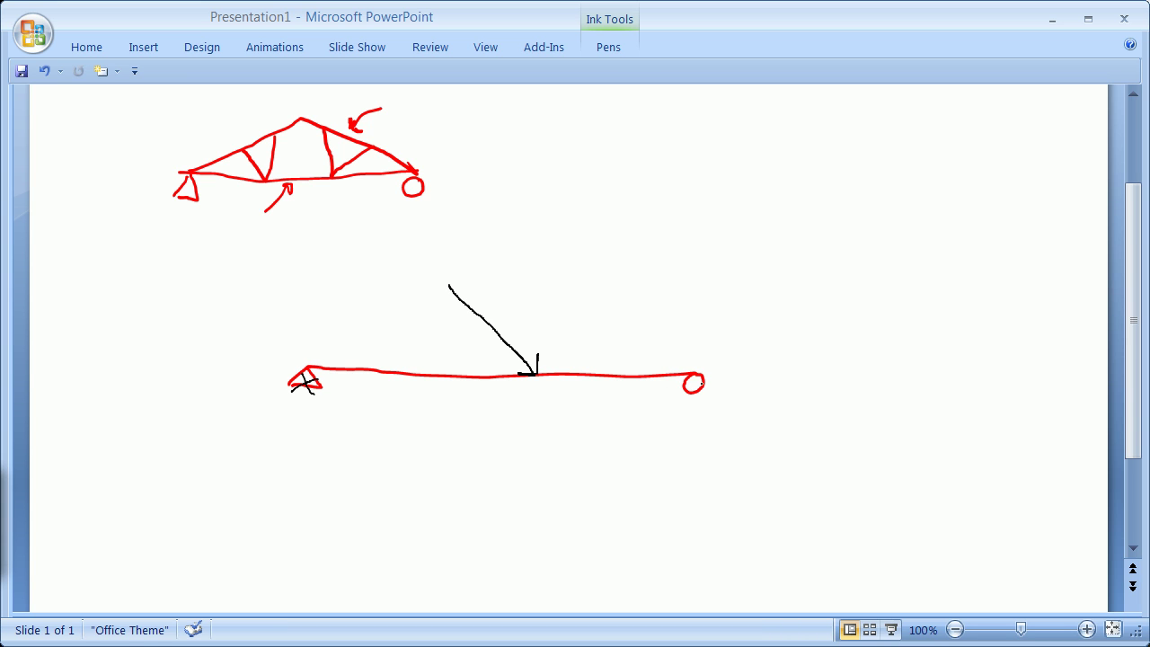
mouse_move(706, 382)
left_mouse_down()
mouse_move(679, 397)
mouse_move(692, 401)
left_mouse_up()
mouse_move(312, 346)
left_mouse_down()
mouse_move(312, 365)
mouse_move(333, 365)
left_mouse_up()
mouse_move(694, 373)
left_mouse_down()
mouse_move(717, 371)
mouse_move(697, 372)
left_mouse_up()
left_click_drag(443, 272, 458, 300)
left_click_drag(427, 261, 438, 270)
Draw a perpendicular from the left support to the force and its dashed line of action labelled LOF.
mouse_move(309, 361)
left_mouse_down()
mouse_move(430, 268)
mouse_move(433, 292)
mouse_move(447, 287)
left_mouse_up()
left_click_drag(387, 214, 427, 253)
left_click_drag(550, 386, 553, 390)
mouse_move(561, 405)
left_mouse_down()
mouse_move(586, 449)
mouse_move(604, 447)
left_mouse_up()
mouse_move(614, 447)
left_mouse_down()
mouse_move(614, 457)
mouse_move(622, 445)
left_mouse_up()
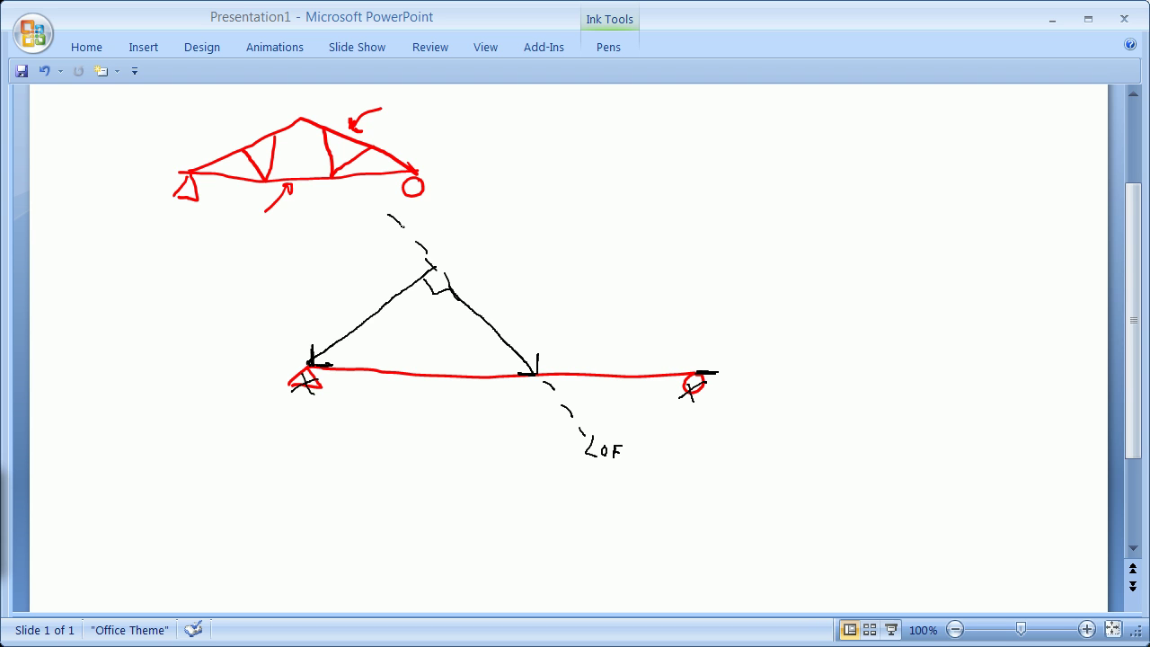
Draw the moment circle around the left support and an x/y axes sketch with a counter-clockwise moment arrow.
mouse_move(388, 215)
left_mouse_down()
mouse_move(436, 260)
mouse_move(446, 405)
mouse_move(392, 498)
mouse_move(266, 516)
mouse_move(180, 401)
mouse_move(232, 262)
mouse_move(375, 235)
mouse_move(419, 249)
left_mouse_up()
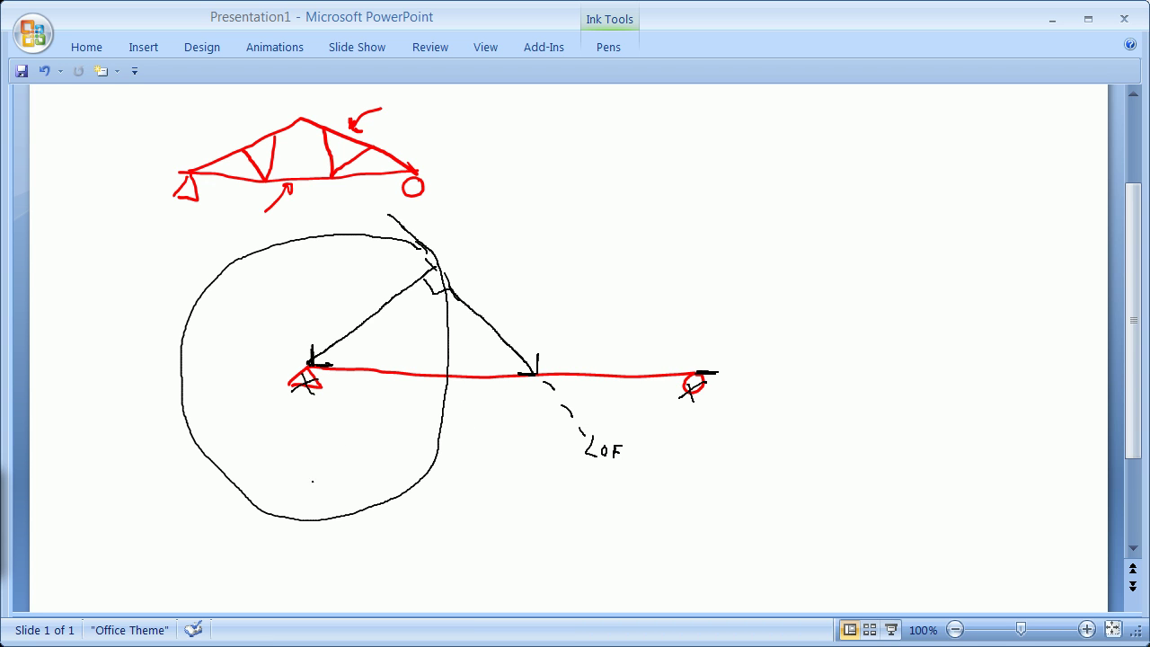
mouse_move(76, 355)
left_mouse_down()
mouse_move(132, 357)
mouse_move(114, 349)
left_mouse_up()
mouse_move(71, 298)
left_mouse_down()
mouse_move(74, 352)
mouse_move(76, 316)
left_mouse_up()
mouse_move(65, 311)
left_mouse_down()
mouse_move(71, 299)
mouse_move(77, 307)
left_mouse_up()
mouse_move(124, 360)
left_mouse_down()
mouse_move(123, 331)
mouse_move(100, 314)
left_mouse_up()
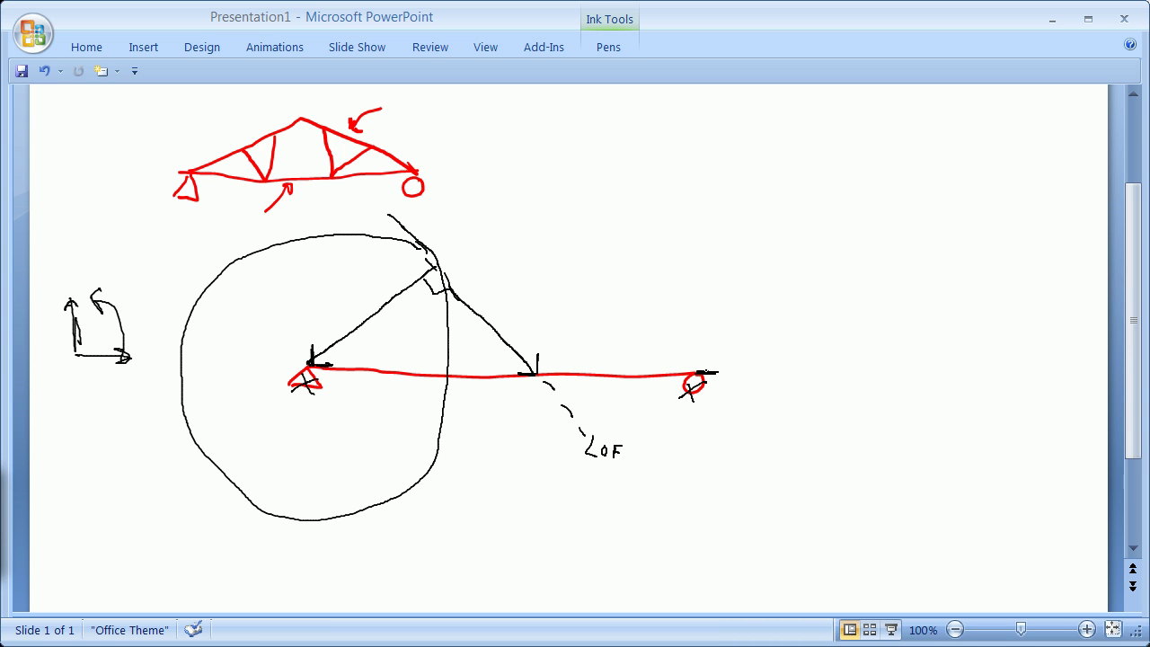
Add a mark beside the right support and a dashed vertical line through it.
mouse_move(712, 370)
left_mouse_down()
mouse_move(728, 367)
mouse_move(697, 369)
mouse_move(698, 341)
left_mouse_up()
left_click_drag(692, 158, 692, 181)
left_click_drag(701, 221, 706, 294)
left_click_drag(701, 339, 704, 357)
left_click_drag(699, 396, 688, 516)
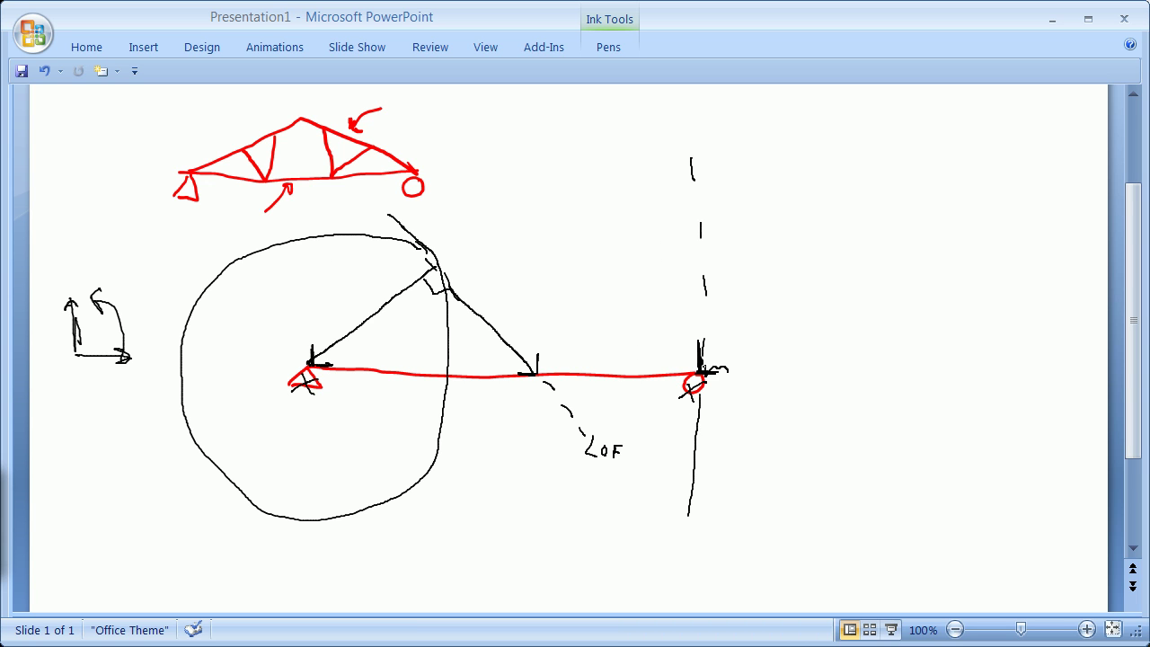
Draw a large arc through the right support and write 'RB = Ratio of the circle'.
mouse_move(702, 367)
left_mouse_down()
mouse_move(701, 329)
mouse_move(643, 192)
mouse_move(557, 86)
left_mouse_up()
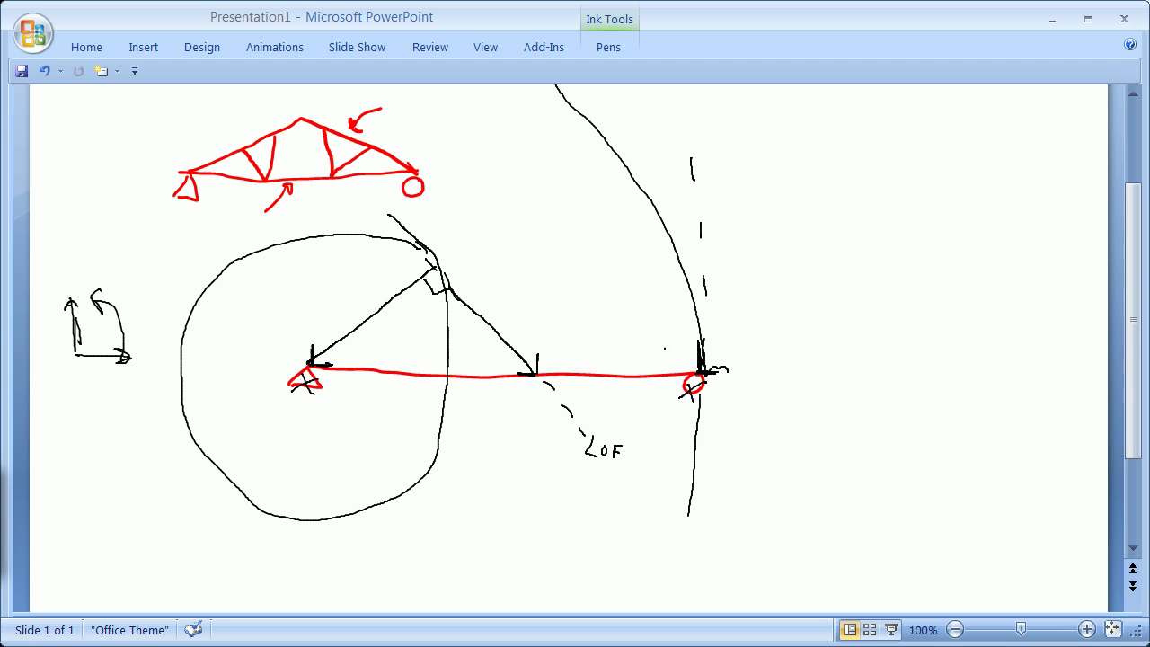
mouse_move(701, 381)
left_mouse_down()
mouse_move(699, 437)
mouse_move(658, 548)
mouse_move(626, 587)
left_mouse_up()
mouse_move(723, 353)
left_mouse_down()
mouse_move(762, 345)
mouse_move(761, 327)
mouse_move(786, 350)
mouse_move(774, 352)
left_mouse_up()
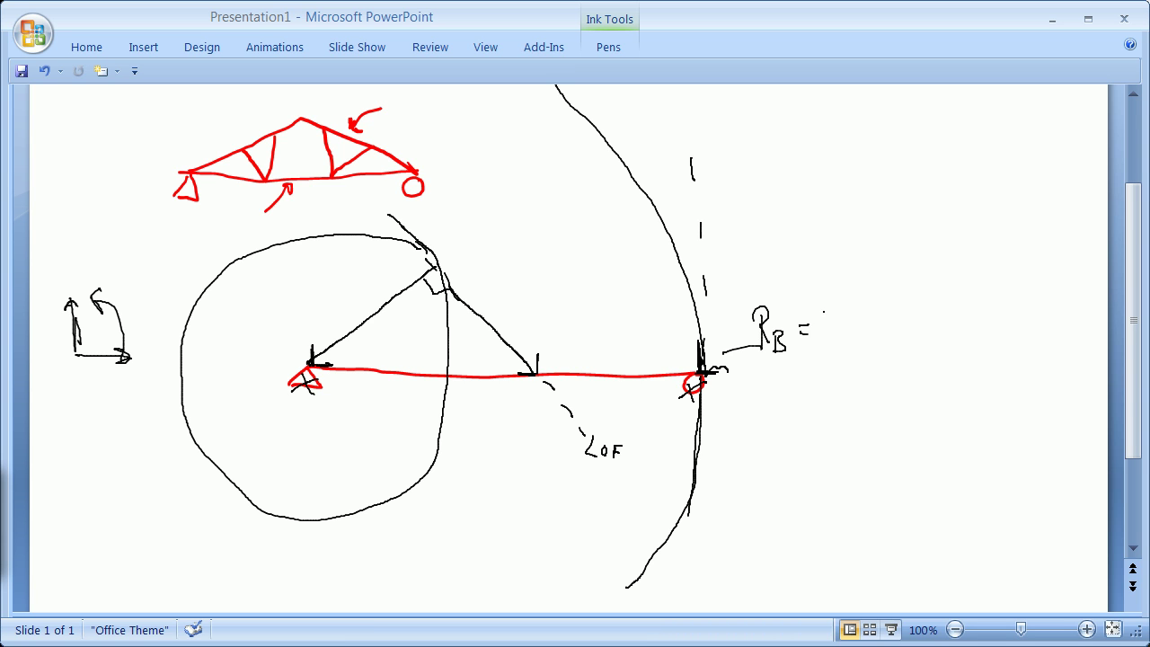
mouse_move(820, 303)
left_mouse_down()
mouse_move(822, 331)
mouse_move(829, 299)
mouse_move(853, 331)
left_mouse_up()
mouse_move(842, 311)
left_mouse_down()
mouse_move(857, 308)
mouse_move(861, 331)
left_mouse_up()
mouse_move(871, 317)
left_mouse_down()
mouse_move(867, 326)
mouse_move(898, 323)
mouse_move(839, 363)
left_mouse_up()
mouse_move(845, 336)
left_mouse_down()
mouse_move(846, 352)
mouse_move(866, 357)
mouse_move(826, 393)
mouse_move(864, 397)
left_mouse_up()
mouse_move(877, 357)
left_mouse_down()
mouse_move(871, 395)
mouse_move(885, 393)
left_mouse_up()
left_click_drag(882, 384, 889, 404)
mouse_move(934, 284)
left_mouse_down()
mouse_move(925, 301)
mouse_move(941, 379)
mouse_move(978, 302)
mouse_move(1017, 332)
mouse_move(999, 377)
left_mouse_up()
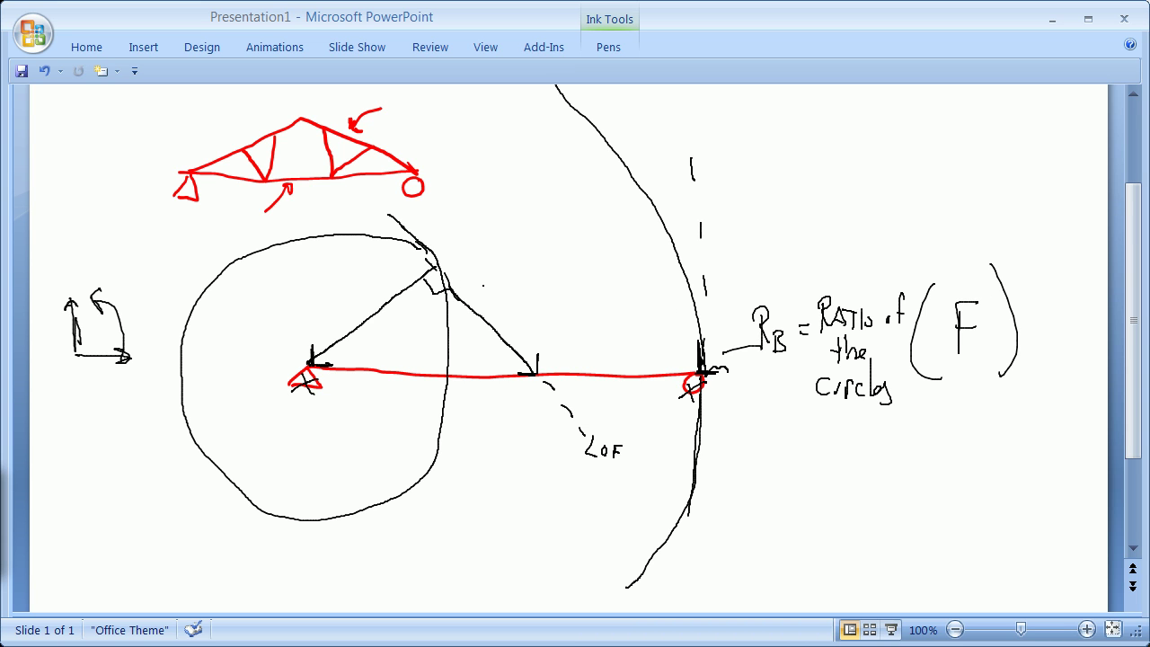
Label the slanted force F and write 'smaller' above the formula.
left_click_drag(484, 274, 484, 312)
mouse_move(482, 275)
left_mouse_down()
mouse_move(504, 275)
mouse_move(503, 295)
left_mouse_up()
mouse_move(857, 249)
left_mouse_down()
mouse_move(845, 267)
mouse_move(889, 266)
left_mouse_up()
mouse_move(895, 226)
left_mouse_down()
mouse_move(898, 271)
mouse_move(928, 255)
left_mouse_up()
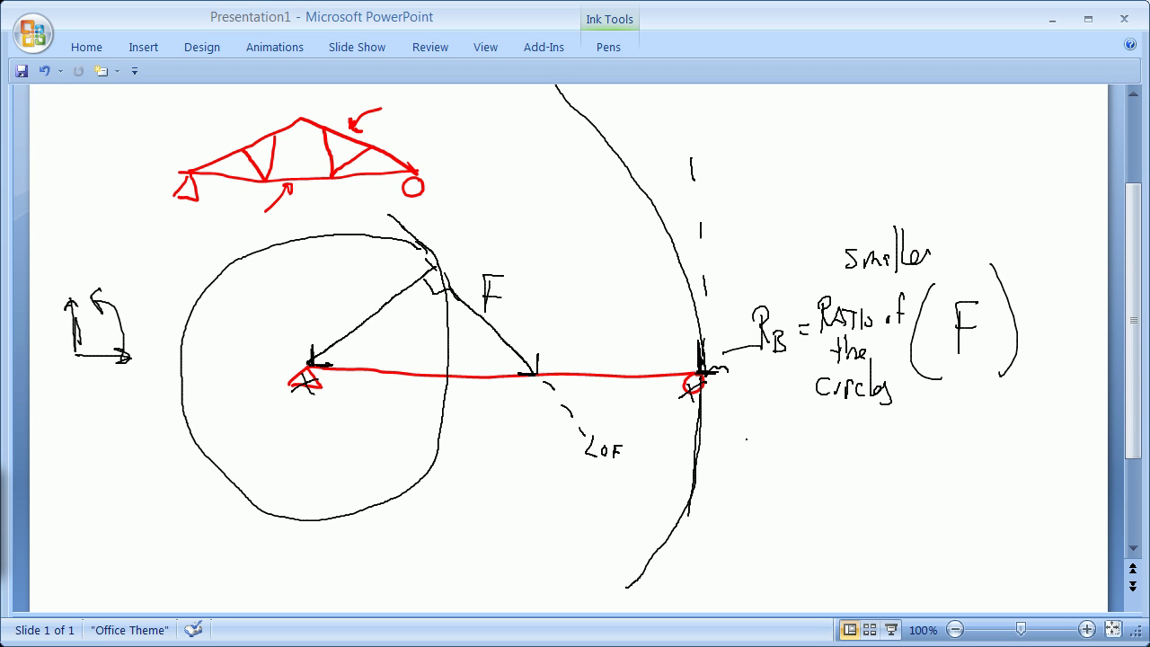
Write 'Less or more RATIOS' at top right and add small marks near the truss.
mouse_move(772, 99)
left_mouse_down()
mouse_move(768, 120)
mouse_move(808, 126)
mouse_move(812, 140)
left_mouse_up()
mouse_move(825, 124)
left_mouse_down()
mouse_move(815, 142)
mouse_move(830, 142)
left_mouse_up()
left_click_drag(895, 124, 902, 136)
mouse_move(914, 138)
left_mouse_down()
mouse_move(928, 126)
mouse_move(985, 140)
left_mouse_up()
mouse_move(982, 125)
left_mouse_down()
mouse_move(995, 141)
mouse_move(1053, 135)
left_mouse_up()
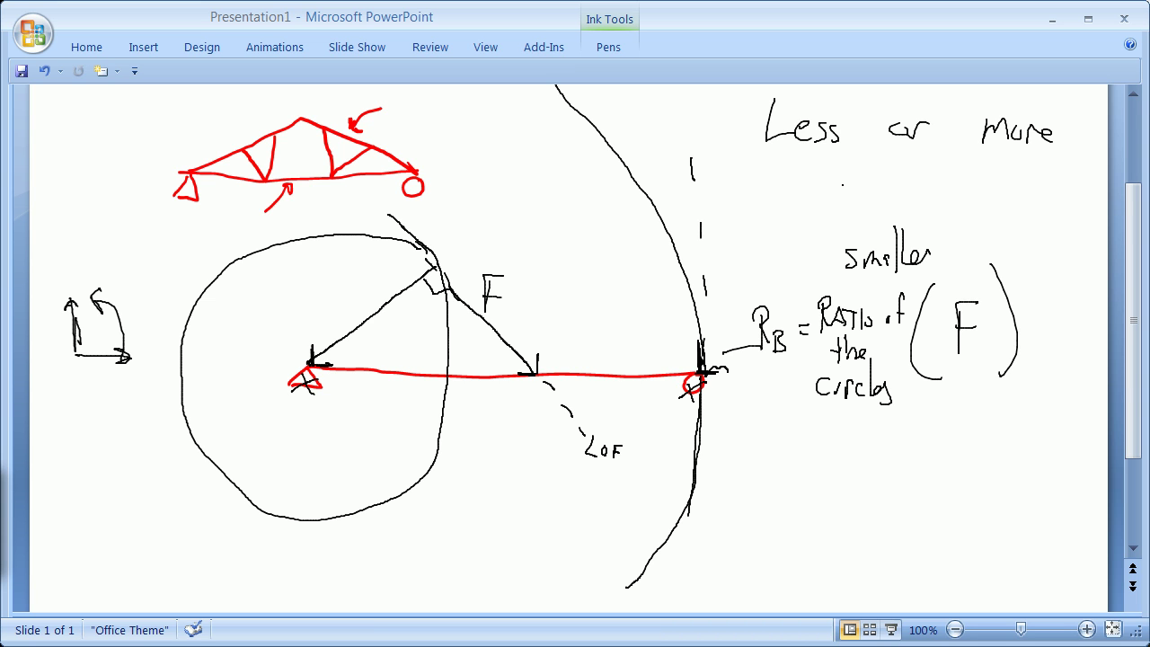
mouse_move(794, 149)
left_mouse_down()
mouse_move(793, 193)
mouse_move(823, 192)
left_mouse_up()
mouse_move(825, 194)
left_mouse_down()
mouse_move(850, 195)
mouse_move(846, 185)
left_mouse_up()
mouse_move(859, 165)
left_mouse_down()
mouse_move(861, 193)
mouse_move(867, 163)
left_mouse_up()
left_click_drag(874, 161, 874, 191)
left_click_drag(885, 174, 896, 192)
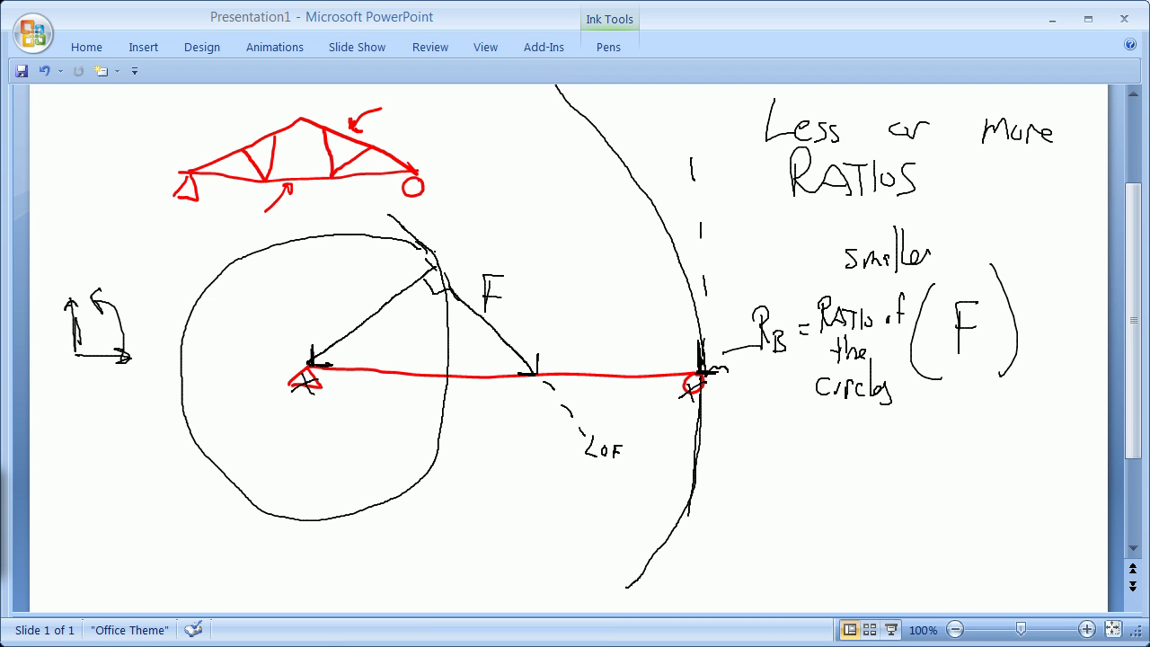
left_click_drag(349, 165, 357, 172)
left_click_drag(373, 199, 431, 254)
Switch to the Eraser and delete the moment circle around the left support.
left_click(454, 266)
left_click(477, 294)
left_click(616, 50)
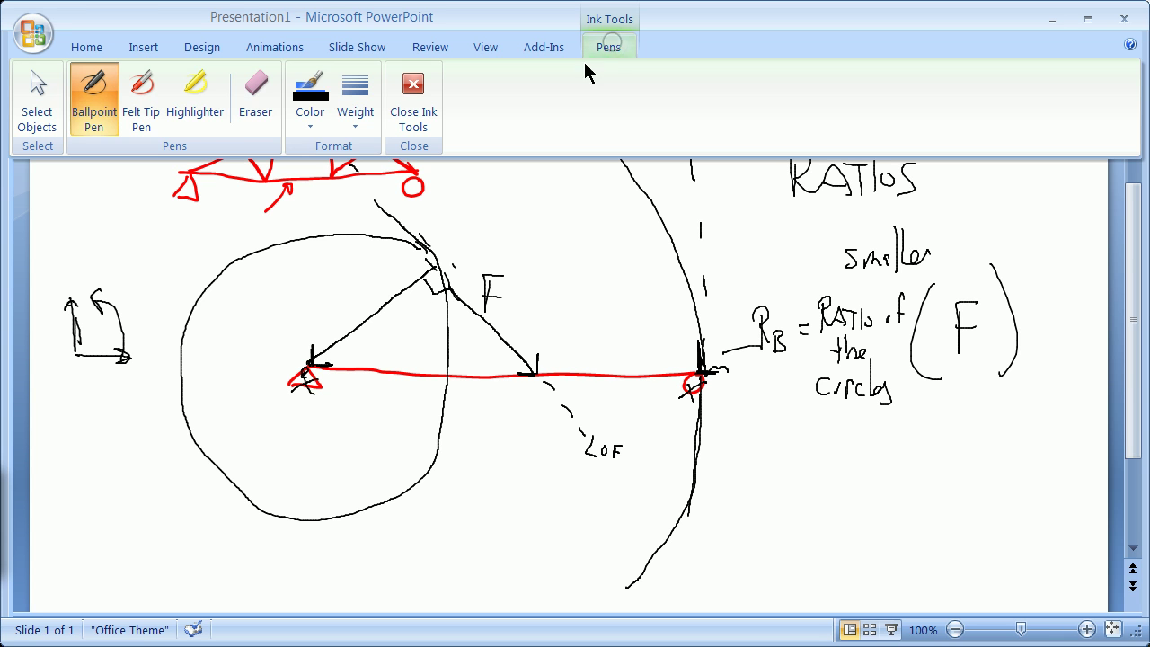
left_click(261, 88)
left_click(369, 239)
mouse_move(368, 239)
left_mouse_down()
mouse_move(396, 216)
mouse_move(422, 245)
left_mouse_up()
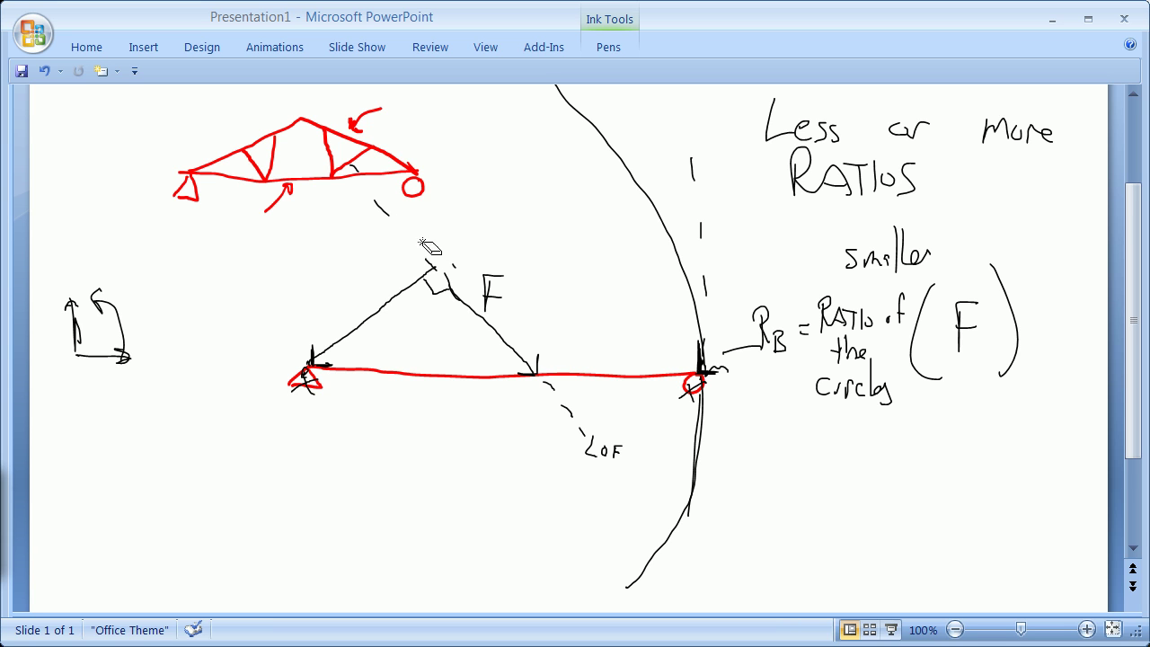
Erase both parts of the large arc at the right support, then return to the black Ballpoint Pen.
left_click(675, 251)
left_click(691, 410)
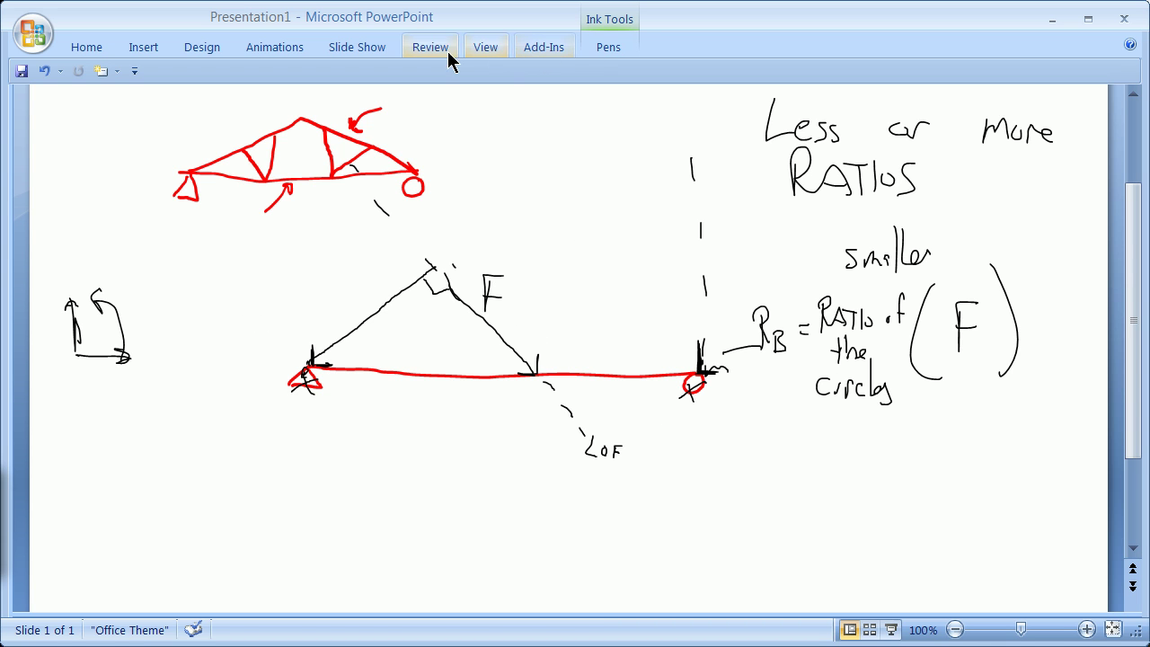
left_click(609, 49)
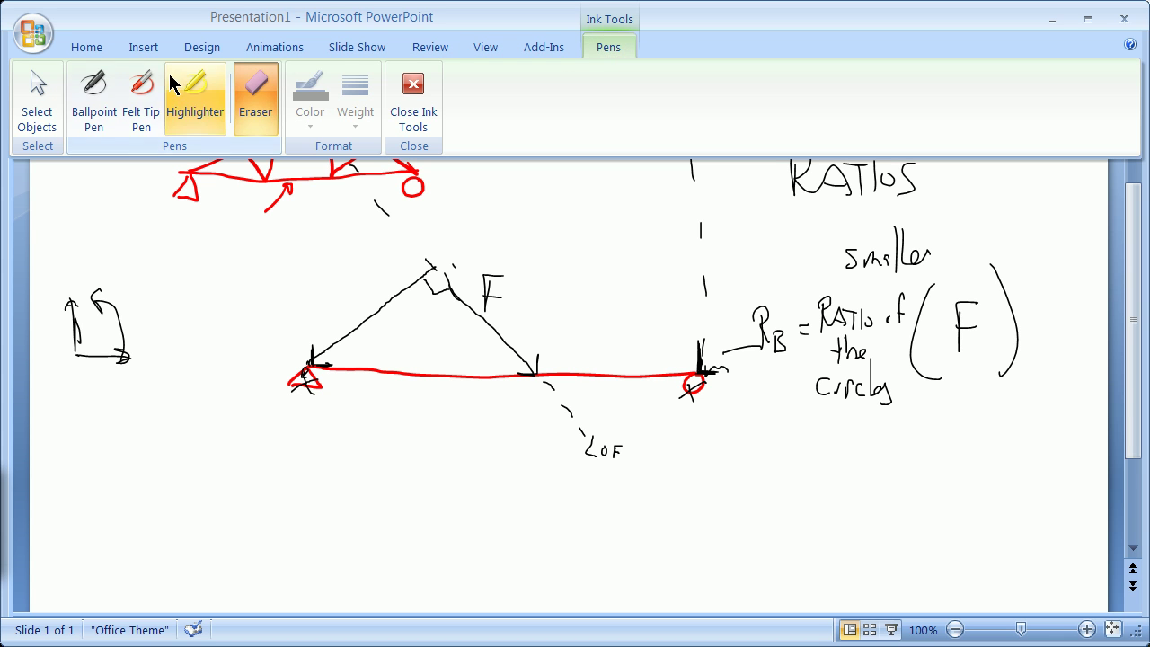
left_click(93, 103)
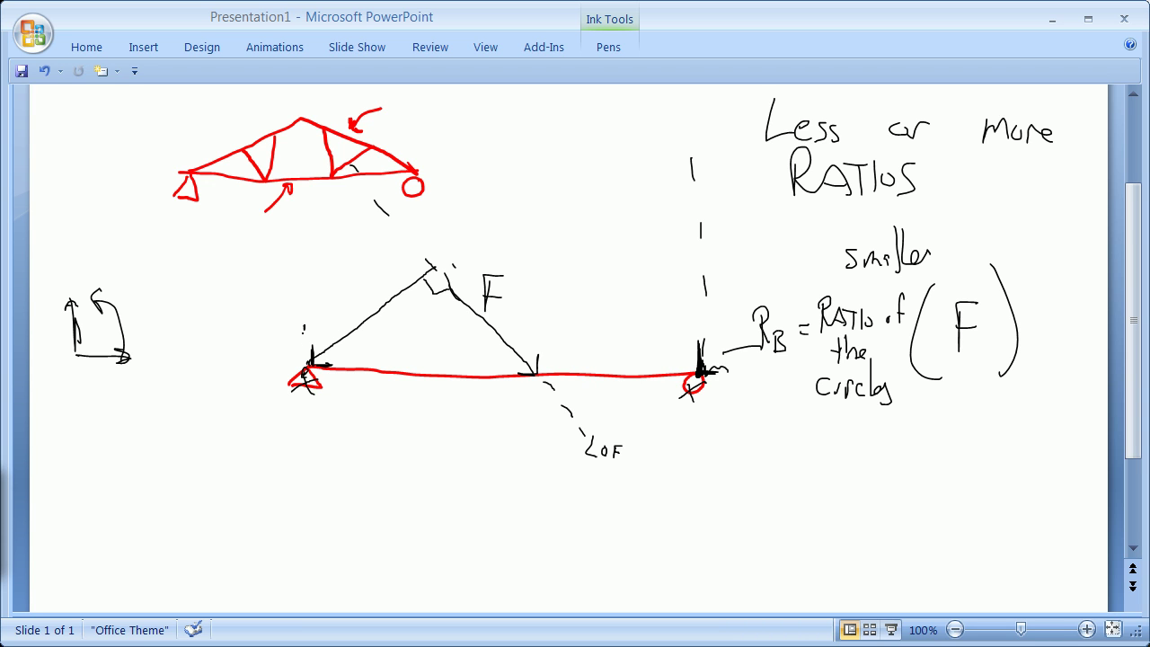
Draw an upward reaction arrow at the left support and a perpendicular from the right support to the extended LOF.
mouse_move(310, 366)
left_mouse_down()
mouse_move(309, 341)
mouse_move(317, 350)
left_mouse_up()
left_click(332, 362)
left_click_drag(614, 449, 697, 376)
left_click_drag(626, 468, 638, 485)
left_click_drag(654, 495, 703, 550)
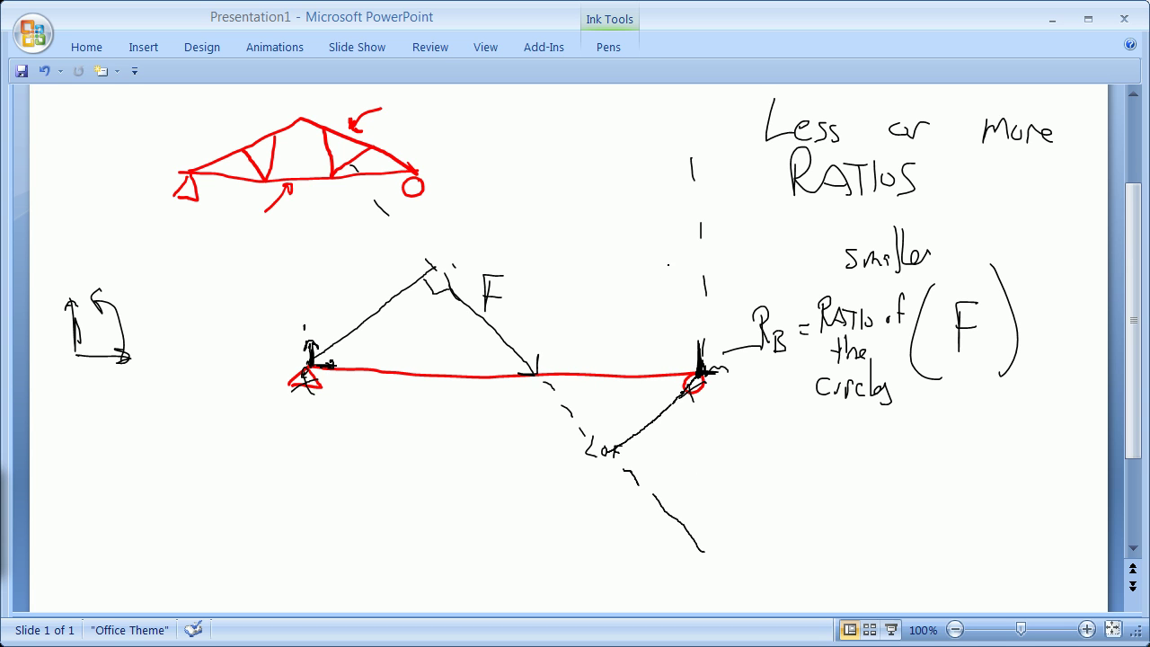
Draw a circle around the right support and a large arc sweeping through the left support.
mouse_move(664, 261)
left_mouse_down()
mouse_move(625, 281)
mouse_move(601, 333)
mouse_move(597, 420)
mouse_move(611, 445)
mouse_move(681, 492)
mouse_move(732, 493)
mouse_move(801, 463)
mouse_move(827, 408)
mouse_move(800, 334)
mouse_move(657, 260)
left_mouse_up()
scroll(657, 260, "down", 1)
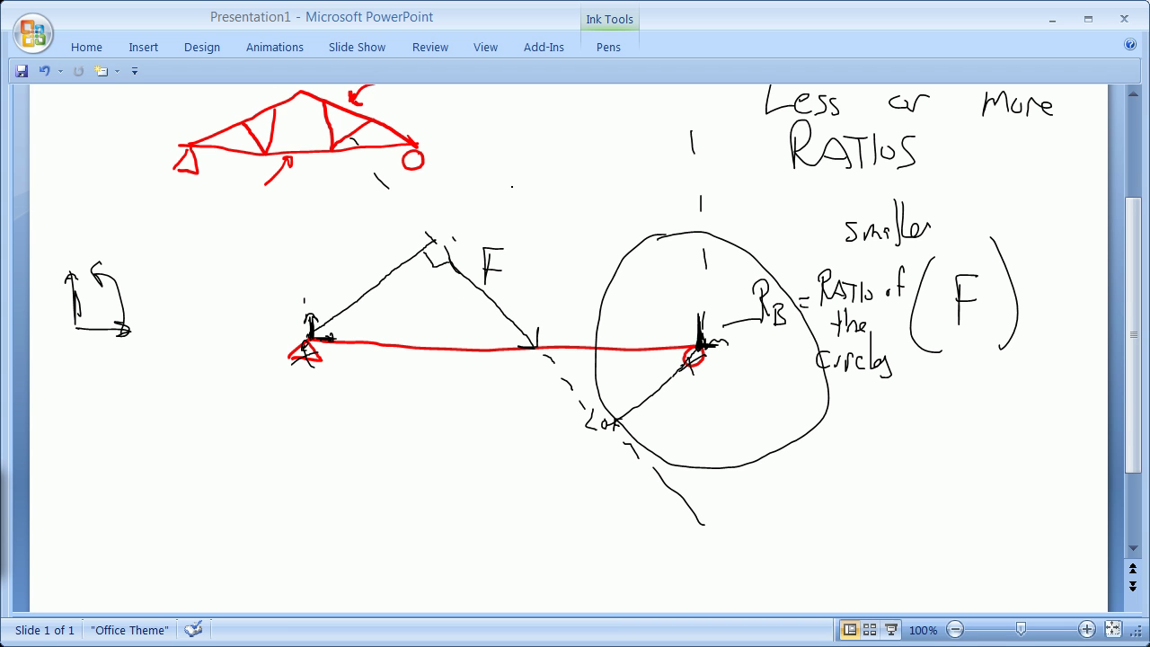
mouse_move(469, 108)
left_mouse_down()
mouse_move(388, 201)
mouse_move(330, 332)
mouse_move(342, 486)
mouse_move(407, 586)
left_mouse_up()
left_click_drag(463, 115, 498, 92)
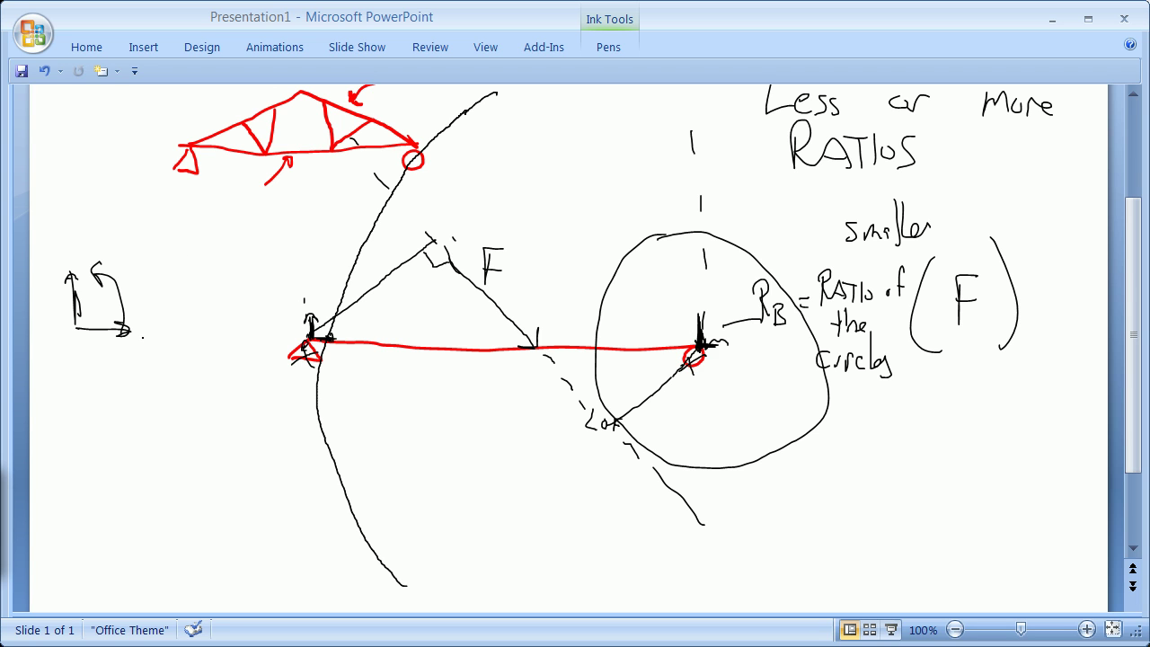
Handwrite 'RA = (ratio) F.' at the left of the slide.
left_click_drag(73, 380, 75, 420)
left_click_drag(70, 379, 91, 415)
mouse_move(93, 418)
left_mouse_down()
mouse_move(101, 401)
mouse_move(109, 421)
mouse_move(124, 401)
left_mouse_up()
mouse_move(114, 406)
left_mouse_down()
mouse_move(150, 360)
mouse_move(162, 378)
left_mouse_up()
left_click_drag(163, 336, 167, 372)
mouse_move(156, 357)
left_mouse_down()
mouse_move(175, 357)
mouse_move(181, 372)
left_mouse_up()
left_click_drag(185, 359, 171, 431)
mouse_move(184, 317)
left_mouse_down()
mouse_move(225, 374)
mouse_move(216, 422)
left_mouse_up()
mouse_move(242, 384)
left_mouse_down()
mouse_move(252, 332)
mouse_move(252, 351)
left_mouse_up()
left_click(258, 377)
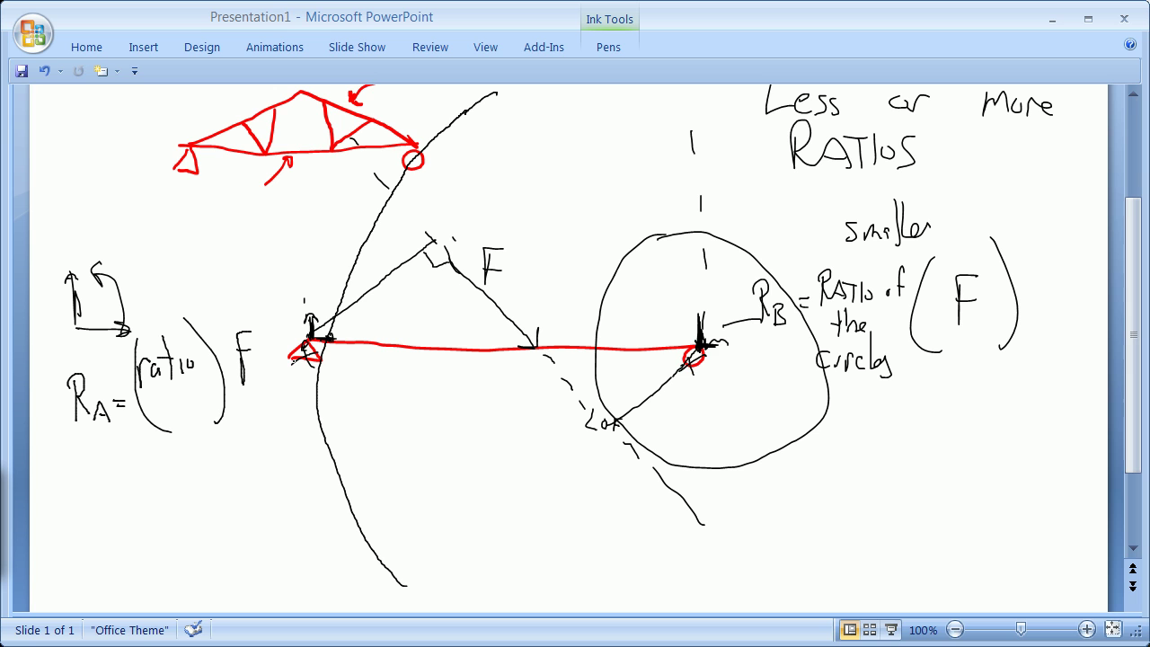
left_click(262, 381)
Write 'smaller' above the RA ratio.
mouse_move(178, 267)
left_mouse_down()
mouse_move(171, 282)
mouse_move(202, 282)
left_mouse_up()
left_click_drag(210, 269, 214, 285)
left_click_drag(223, 248, 230, 275)
left_click_drag(234, 269, 242, 273)
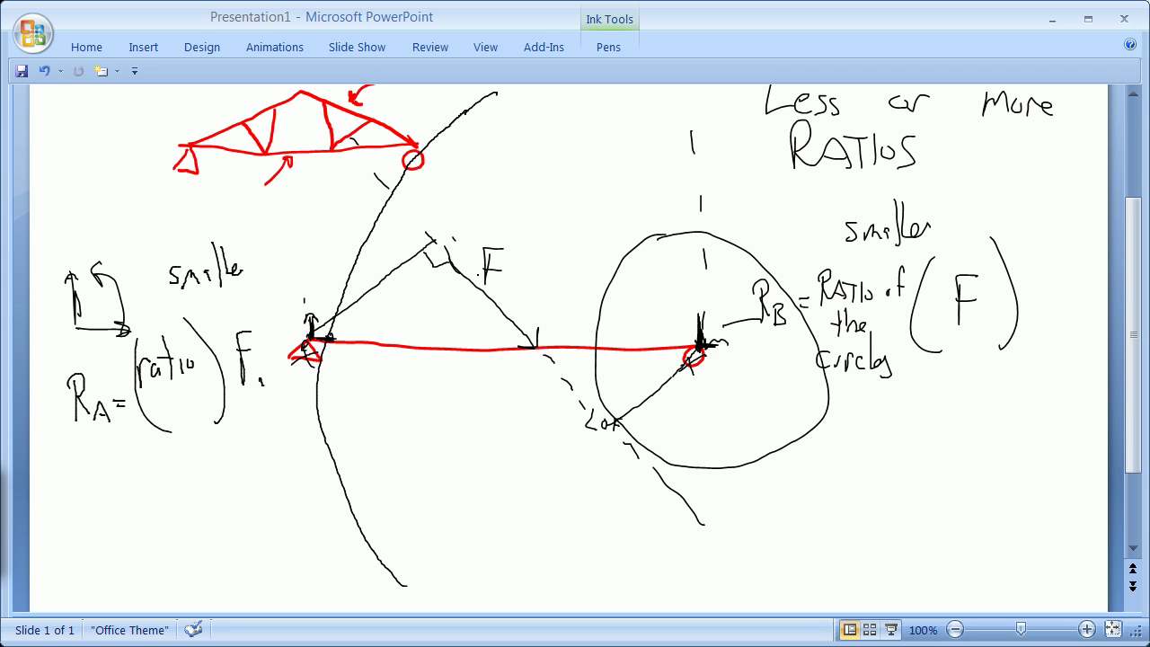
Add an upward arrow at the left support and dashed lines down from the truss apex toward F.
mouse_move(309, 332)
left_mouse_down()
mouse_move(309, 272)
mouse_move(296, 303)
mouse_move(319, 281)
left_mouse_up()
left_click_drag(298, 91, 390, 192)
left_click_drag(397, 203, 448, 266)
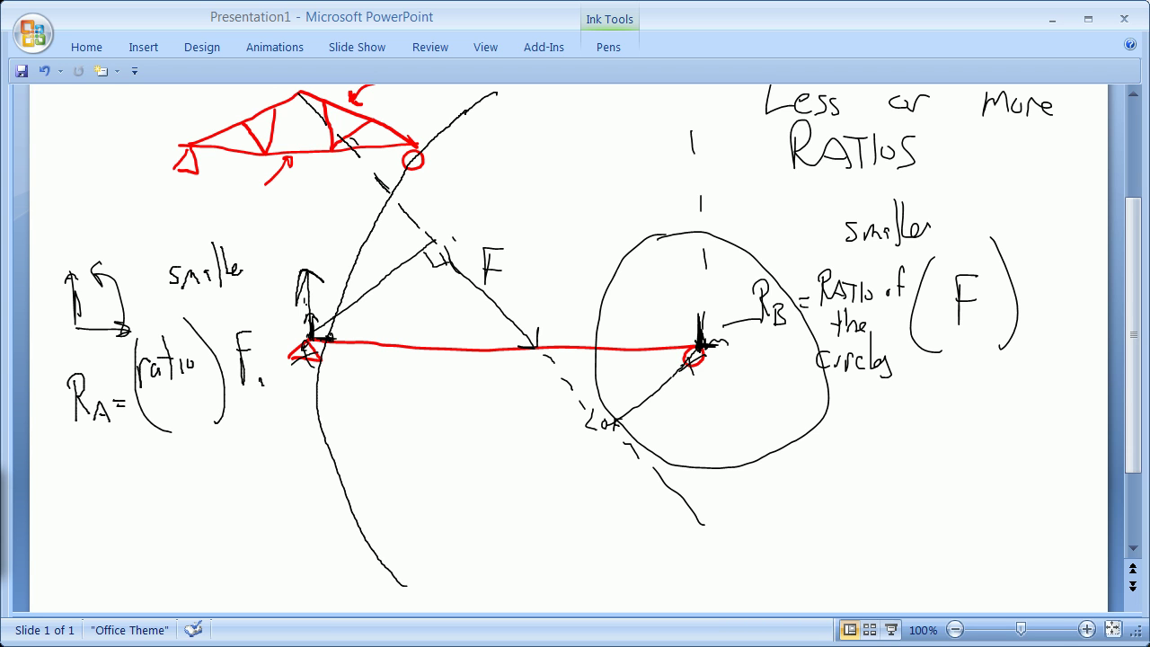
mouse_move(332, 338)
left_mouse_down()
mouse_move(311, 318)
mouse_move(302, 352)
mouse_move(352, 329)
left_mouse_up()
left_click_drag(304, 100, 307, 133)
left_click_drag(308, 155, 309, 234)
left_click_drag(309, 254, 310, 307)
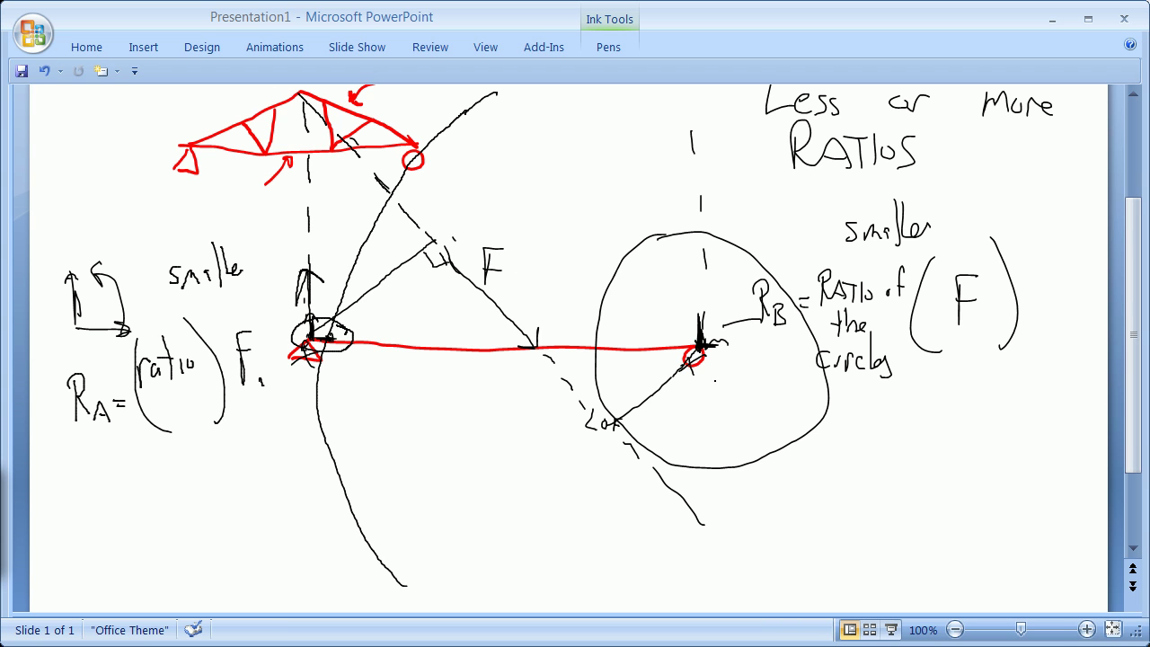
left_click_drag(582, 422, 520, 388)
left_click_drag(304, 95, 303, 109)
mouse_move(321, 328)
left_mouse_down()
mouse_move(309, 255)
mouse_move(318, 356)
mouse_move(323, 313)
mouse_move(329, 349)
left_mouse_up()
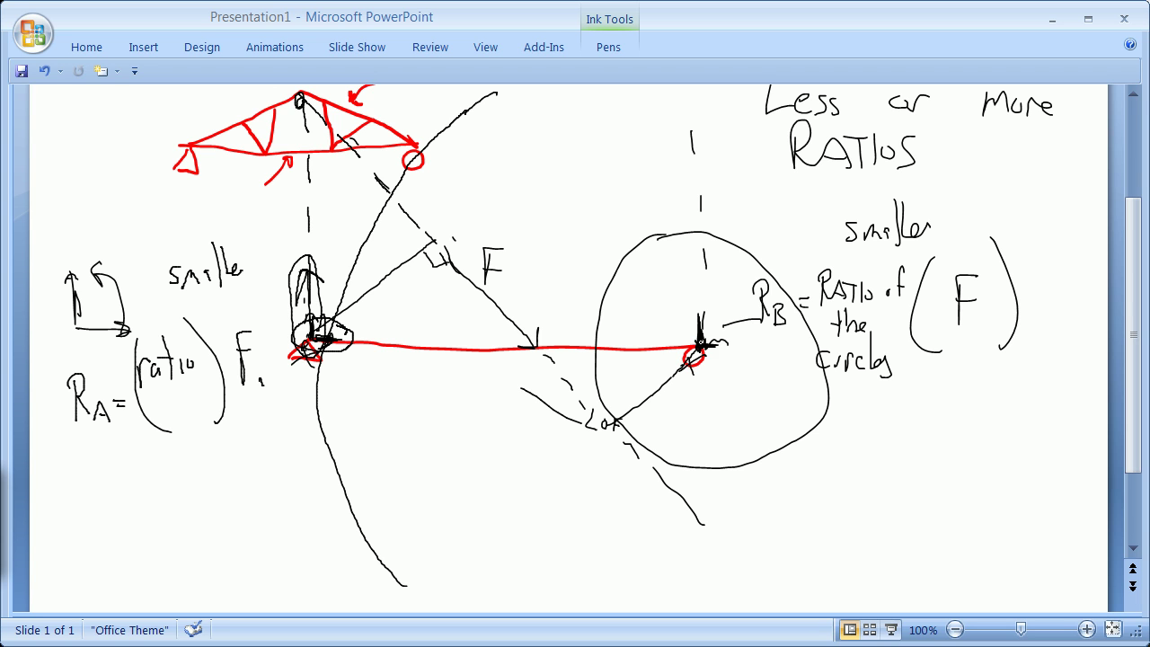
Draw a line up from the circle centre, an apex-to-support line, a curve, and a leftward reaction arrow.
left_click_drag(697, 332, 687, 287)
mouse_move(697, 310)
left_mouse_down()
mouse_move(702, 86)
mouse_move(622, 268)
left_mouse_up()
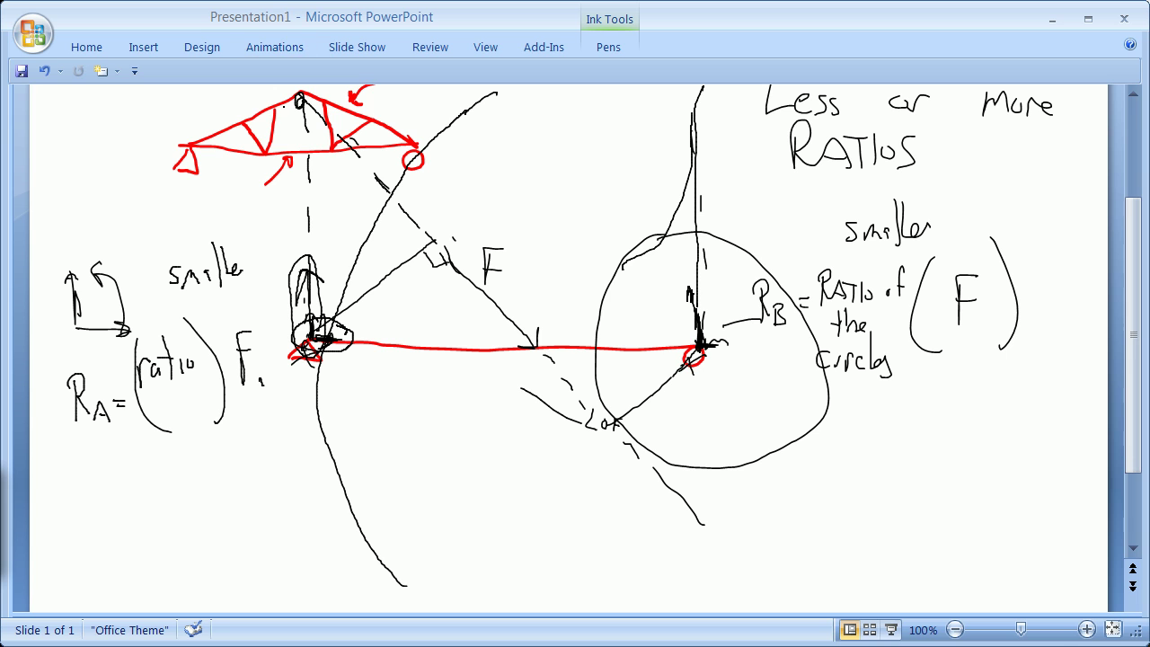
mouse_move(302, 101)
left_mouse_down()
mouse_move(324, 239)
mouse_move(319, 334)
left_mouse_up()
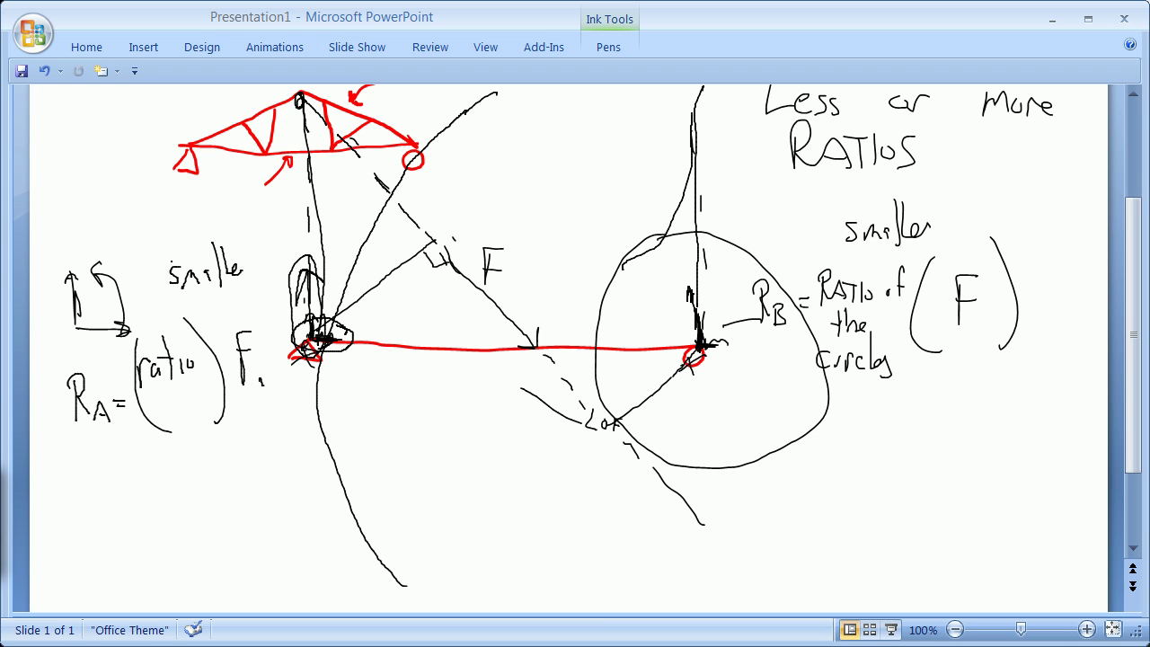
mouse_move(143, 256)
left_mouse_down()
mouse_move(289, 335)
mouse_move(369, 324)
mouse_move(462, 239)
left_mouse_up()
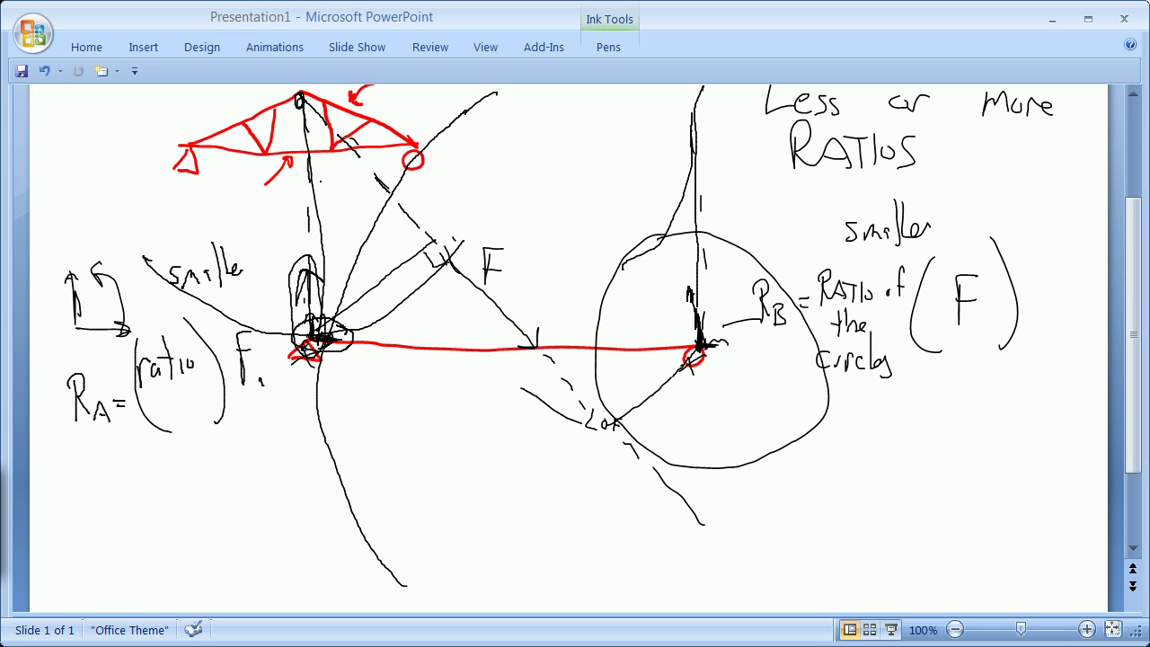
mouse_move(316, 338)
left_mouse_down()
mouse_move(251, 340)
mouse_move(264, 354)
left_mouse_up()
Add a new blank slide, cut its text placeholder, and select the Ballpoint Pen.
left_click(109, 73)
left_click(106, 112)
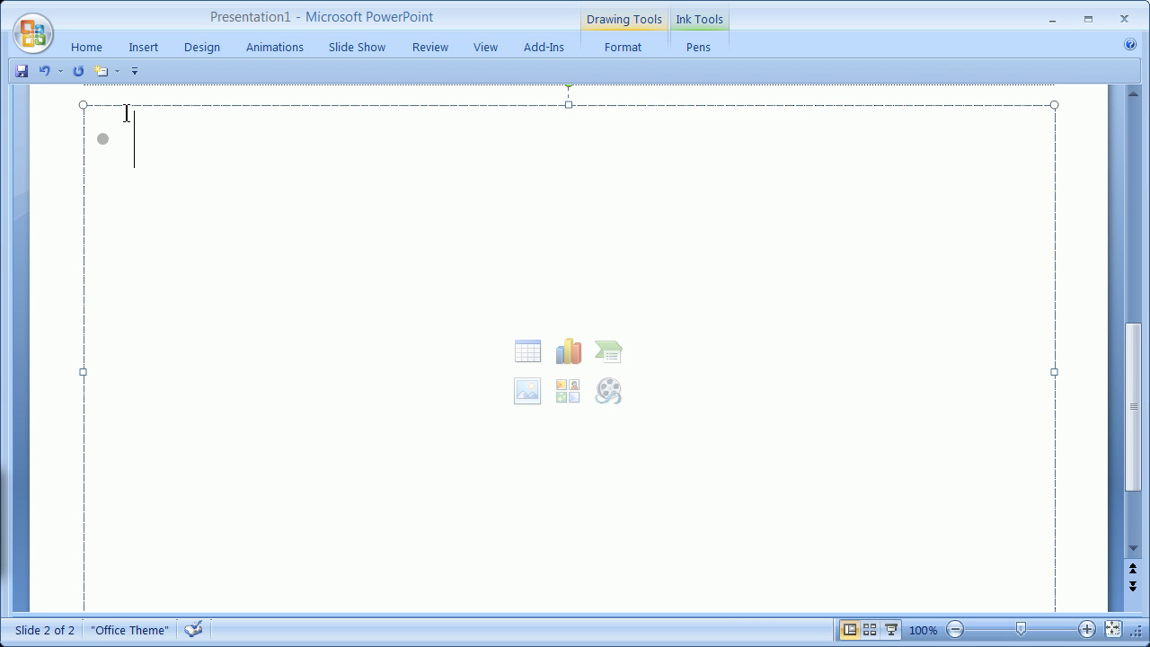
left_click(133, 105)
right_click(135, 109)
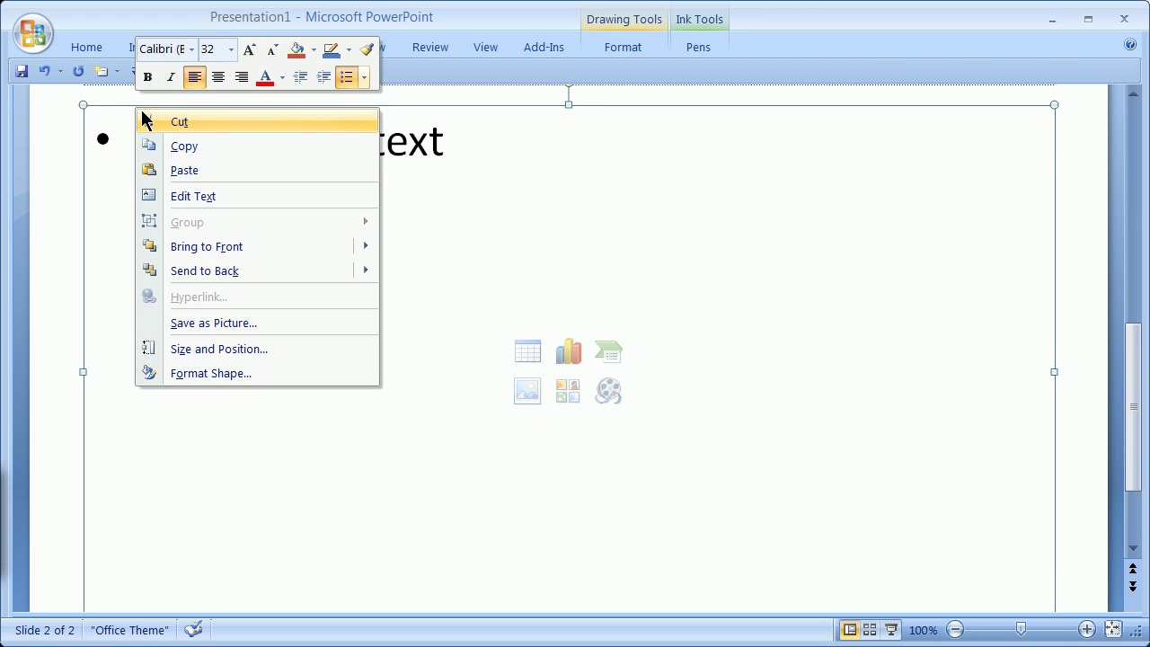
left_click(144, 121)
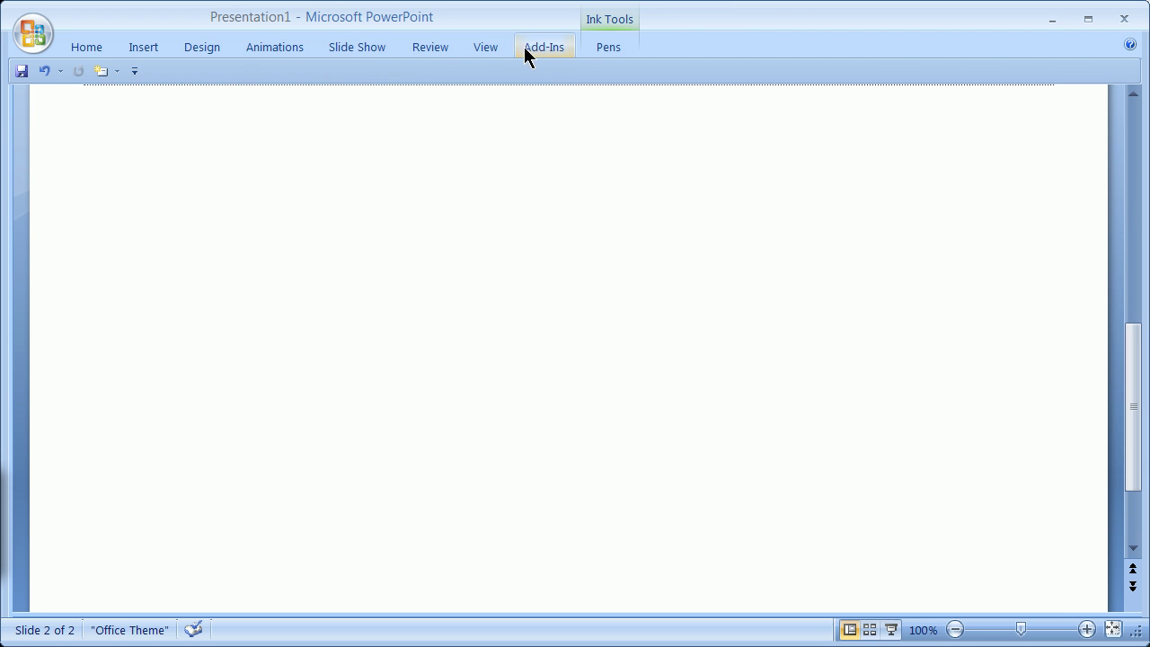
left_click(606, 49)
left_click(95, 94)
Draw a horizontal beam with a vertical post, a short arm, and an inclined force onto the arm.
left_click_drag(266, 374, 725, 385)
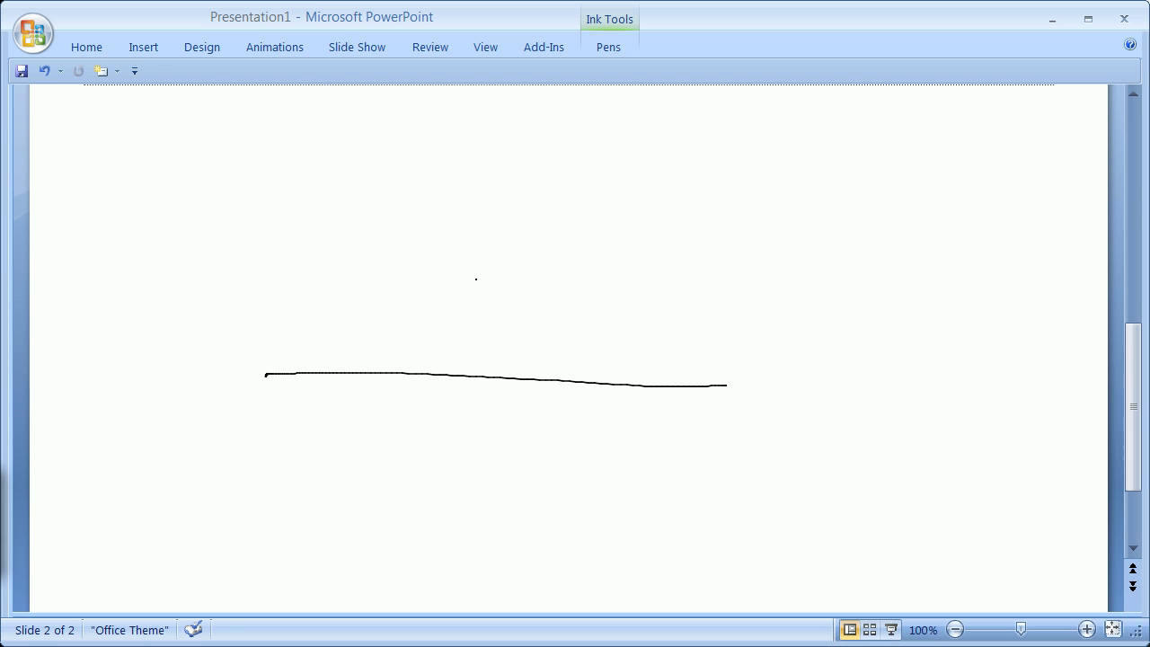
left_click_drag(480, 265, 485, 376)
left_click_drag(477, 264, 573, 263)
mouse_move(477, 170)
left_mouse_down()
mouse_move(545, 264)
mouse_move(548, 250)
left_mouse_up()
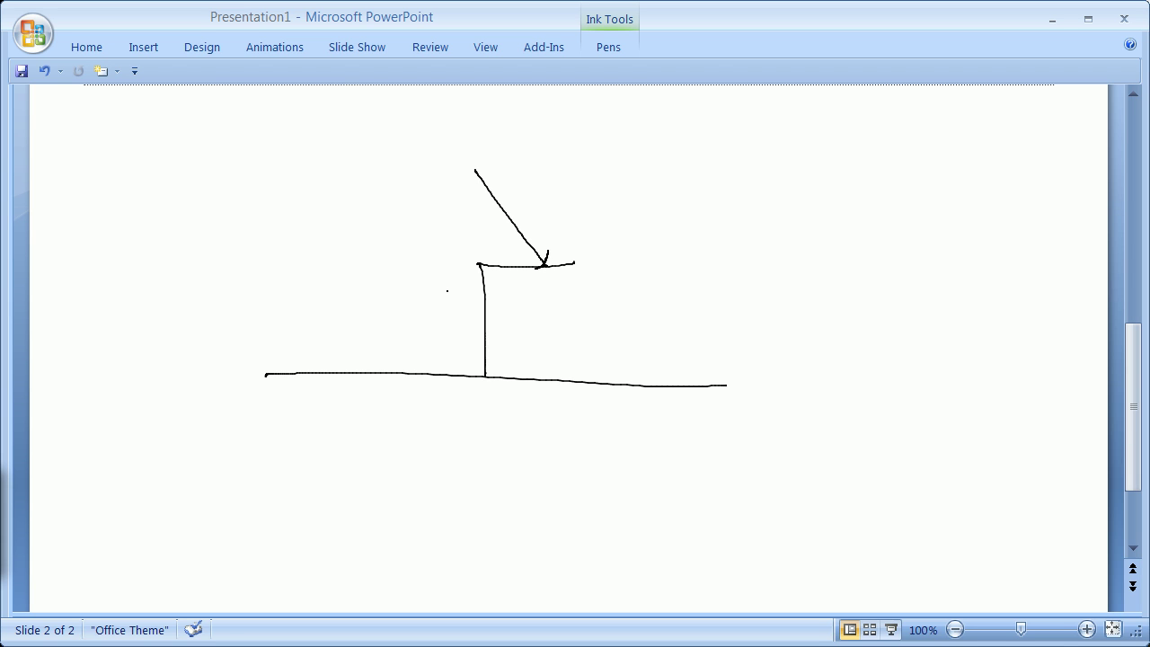
Add an arrow pointing at the post, a left pin support, a right roller, and left reaction components.
mouse_move(395, 311)
left_mouse_down()
mouse_move(483, 293)
mouse_move(476, 306)
left_mouse_up()
left_click_drag(470, 284, 485, 292)
left_click_drag(267, 375, 255, 401)
left_click_drag(724, 388, 736, 393)
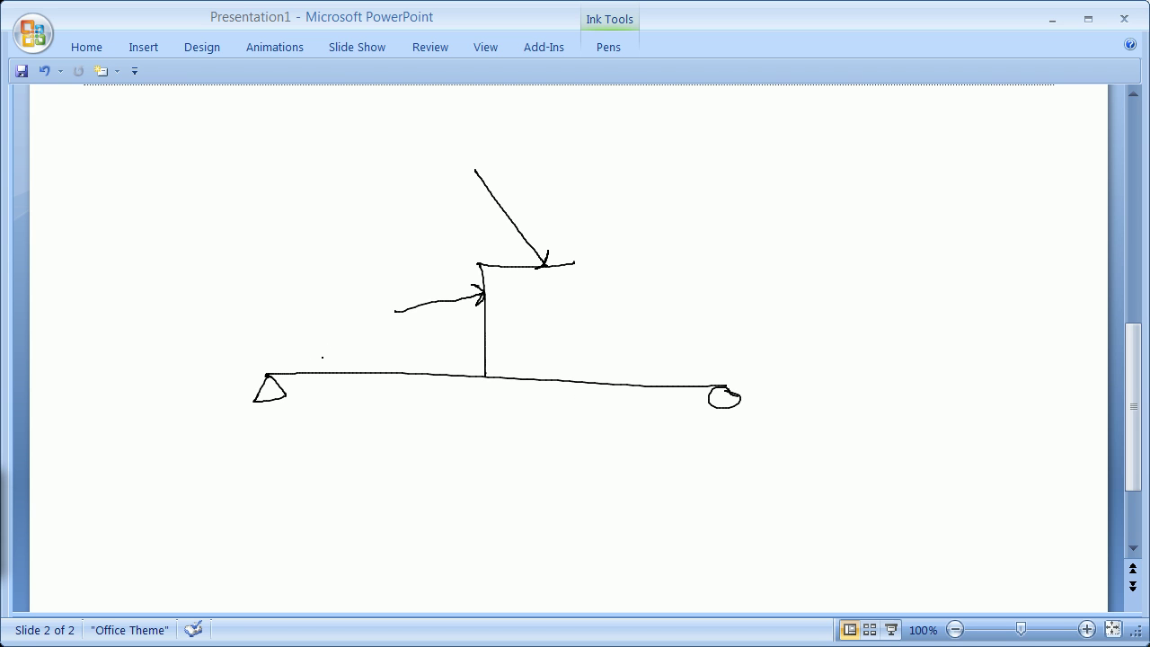
mouse_move(257, 381)
left_mouse_down()
mouse_move(273, 395)
mouse_move(280, 333)
left_mouse_up()
Ink reaction arrows at the left support and roller, plus a dashed line of action from the post.
mouse_move(271, 371)
left_mouse_down()
mouse_move(311, 370)
mouse_move(297, 379)
left_mouse_up()
mouse_move(725, 392)
left_mouse_down()
mouse_move(724, 356)
mouse_move(731, 363)
left_mouse_up()
left_click_drag(490, 294, 520, 283)
left_click_drag(526, 281, 532, 279)
left_click_drag(543, 277, 554, 273)
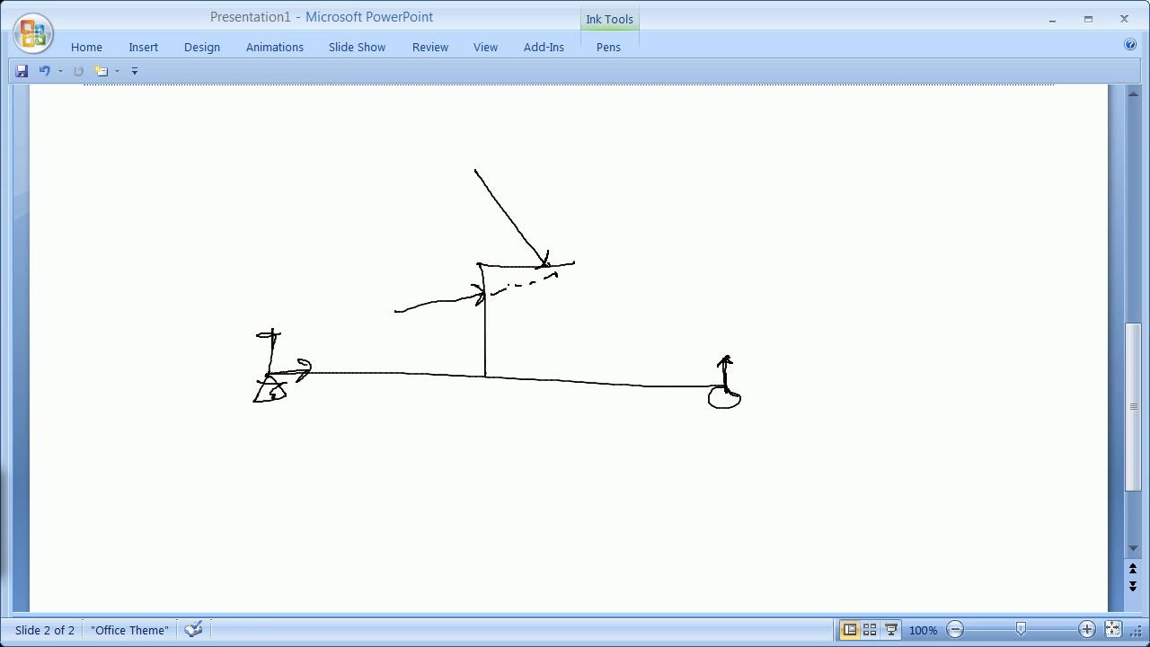
mouse_move(557, 274)
left_mouse_down()
mouse_move(638, 243)
mouse_move(632, 250)
left_mouse_up()
Draw connecting lines to the roller with an arrowhead, right-angle marks and a junction point.
mouse_move(637, 250)
left_mouse_down()
mouse_move(698, 332)
mouse_move(692, 342)
mouse_move(703, 327)
left_mouse_up()
left_click(647, 288)
mouse_move(475, 168)
left_mouse_down()
mouse_move(490, 199)
mouse_move(517, 226)
left_mouse_up()
mouse_move(579, 260)
left_mouse_down()
mouse_move(596, 270)
mouse_move(619, 253)
mouse_move(652, 270)
mouse_move(672, 307)
left_mouse_up()
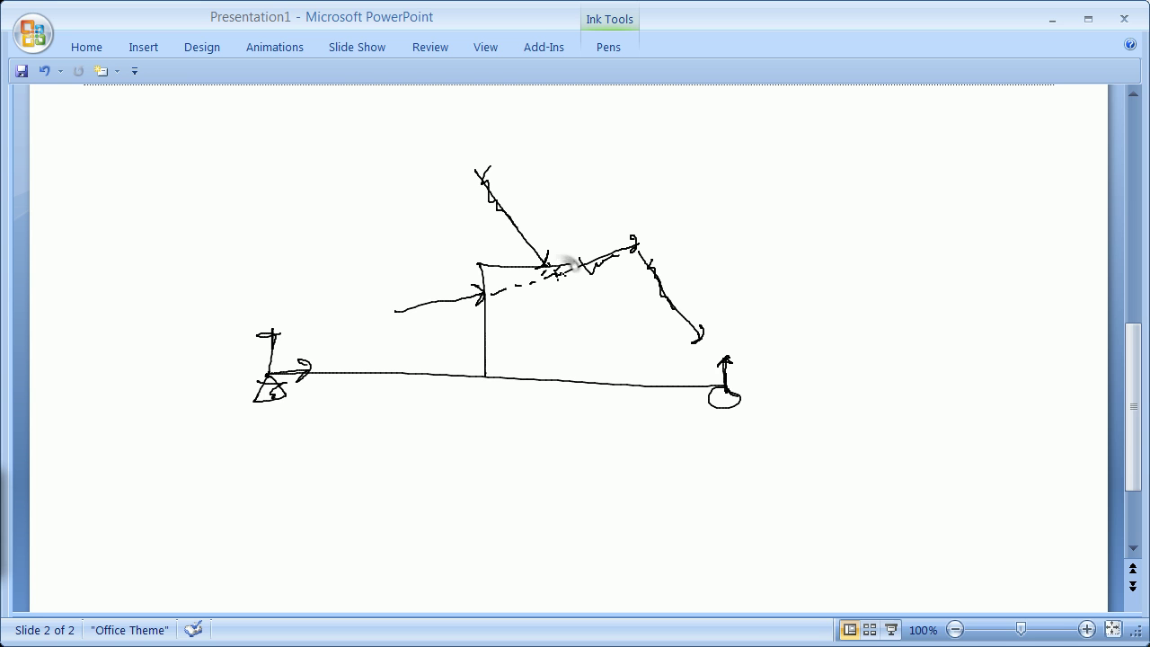
left_click(563, 259)
mouse_move(560, 273)
left_mouse_down()
mouse_move(706, 344)
mouse_move(690, 347)
left_mouse_up()
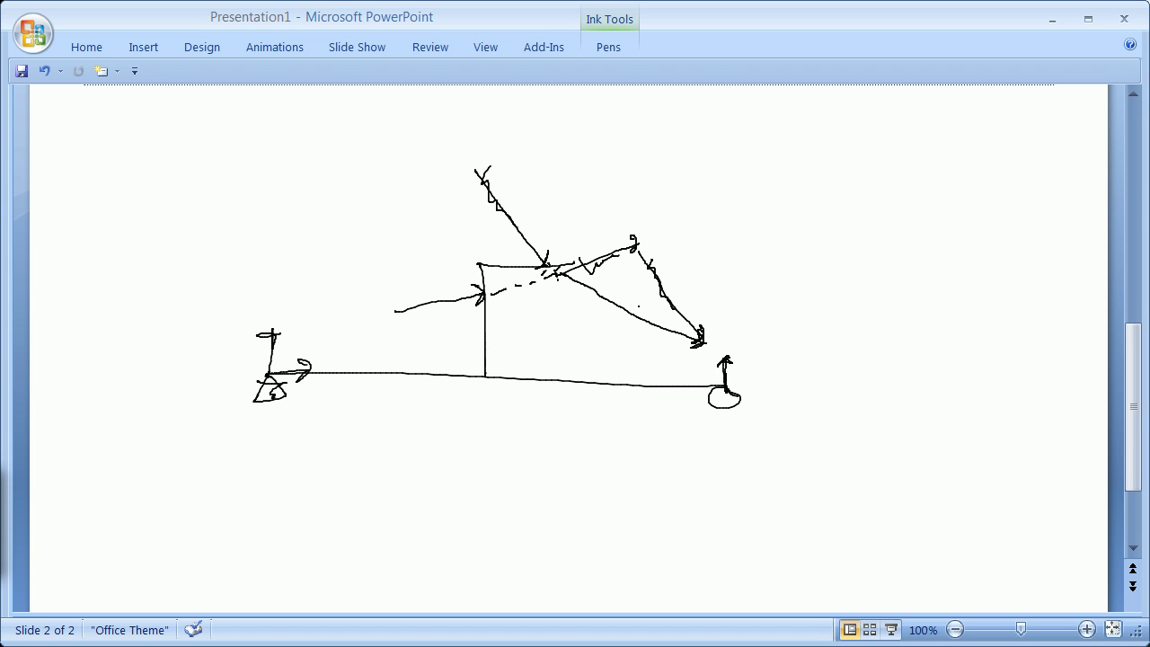
mouse_move(611, 316)
left_mouse_down()
mouse_move(631, 303)
mouse_move(640, 316)
left_mouse_up()
Add lines from the junction and left support, then large arcs through the post and roller, with a label.
left_click_drag(573, 279, 360, 127)
left_click(299, 336)
mouse_move(275, 371)
left_mouse_down()
mouse_move(452, 198)
mouse_move(52, 277)
mouse_move(45, 293)
left_mouse_up()
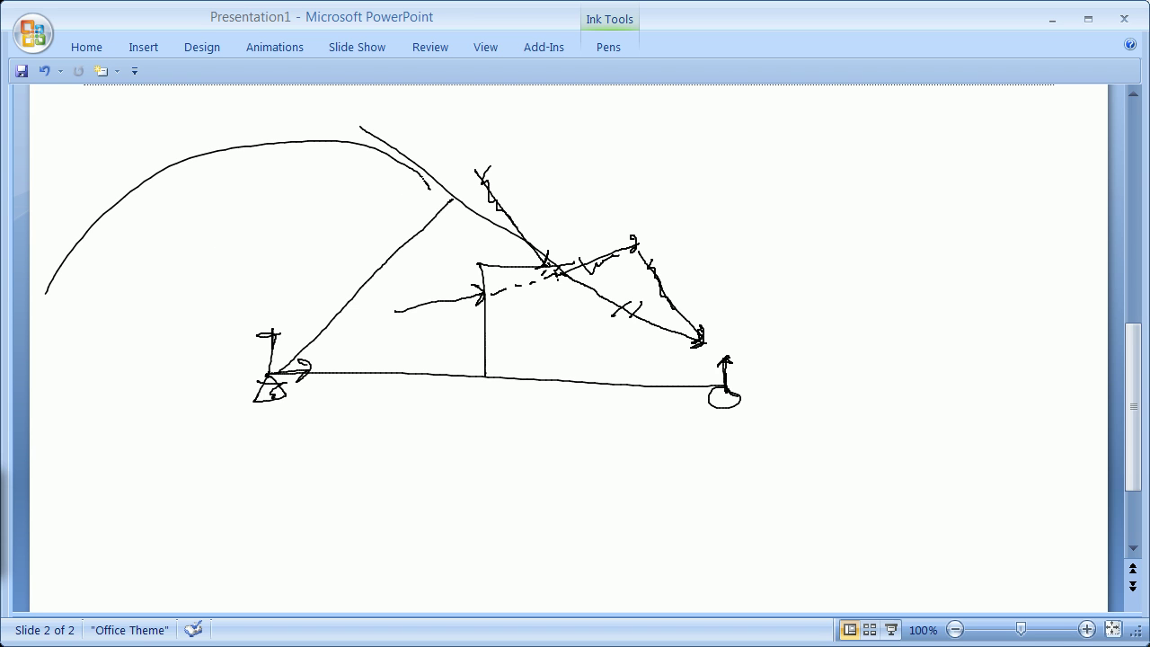
mouse_move(426, 179)
left_mouse_down()
mouse_move(461, 431)
mouse_move(395, 495)
left_mouse_up()
left_click(403, 295)
mouse_move(427, 169)
left_mouse_down()
mouse_move(484, 267)
mouse_move(494, 454)
left_mouse_up()
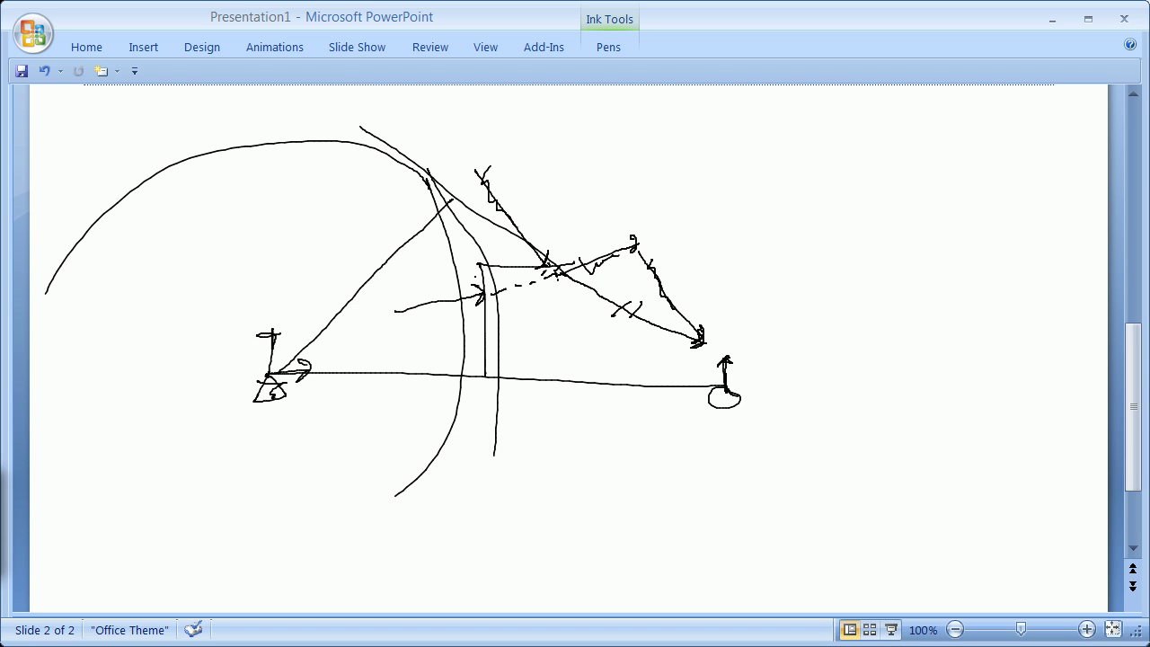
mouse_move(627, 153)
left_mouse_down()
mouse_move(664, 240)
mouse_move(700, 395)
mouse_move(688, 530)
left_mouse_up()
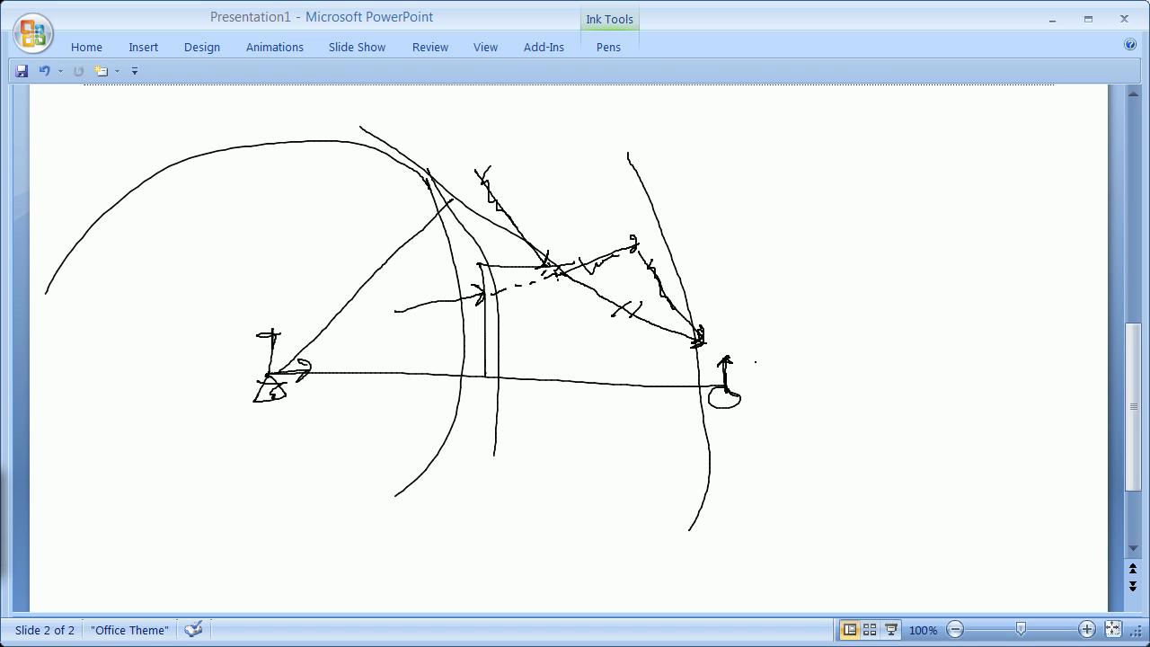
mouse_move(739, 377)
left_mouse_down()
mouse_move(781, 351)
mouse_move(751, 363)
mouse_move(744, 394)
left_mouse_up()
Erase the beam sketch strokes with the Eraser, then switch back to the Ballpoint Pen.
left_click(616, 45)
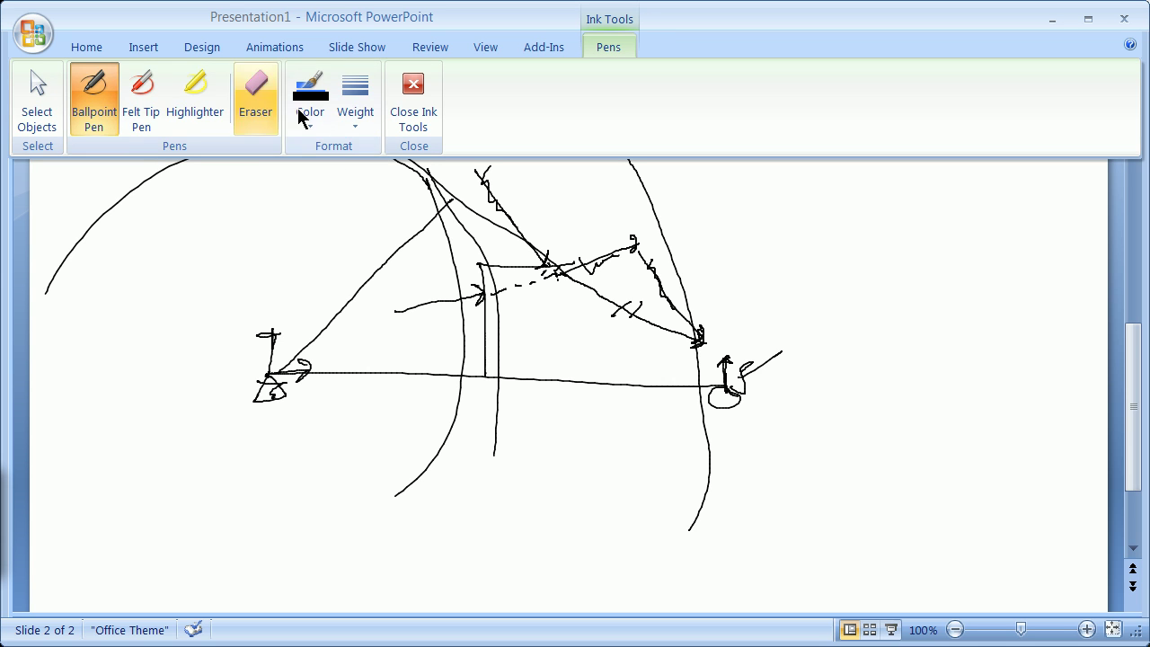
left_click(255, 90)
left_click(347, 299)
left_click(351, 377)
mouse_move(499, 393)
left_mouse_down()
mouse_move(483, 345)
mouse_move(459, 331)
mouse_move(466, 294)
mouse_move(537, 266)
mouse_move(576, 276)
mouse_move(612, 307)
mouse_move(677, 293)
mouse_move(725, 397)
mouse_move(759, 361)
mouse_move(723, 368)
mouse_move(605, 284)
mouse_move(584, 252)
mouse_move(591, 259)
mouse_move(529, 272)
mouse_move(517, 295)
mouse_move(491, 297)
mouse_move(522, 203)
mouse_move(493, 198)
mouse_move(297, 345)
mouse_move(284, 381)
mouse_move(255, 385)
mouse_move(296, 355)
mouse_move(399, 219)
mouse_move(410, 174)
mouse_move(378, 154)
mouse_move(527, 289)
left_mouse_up()
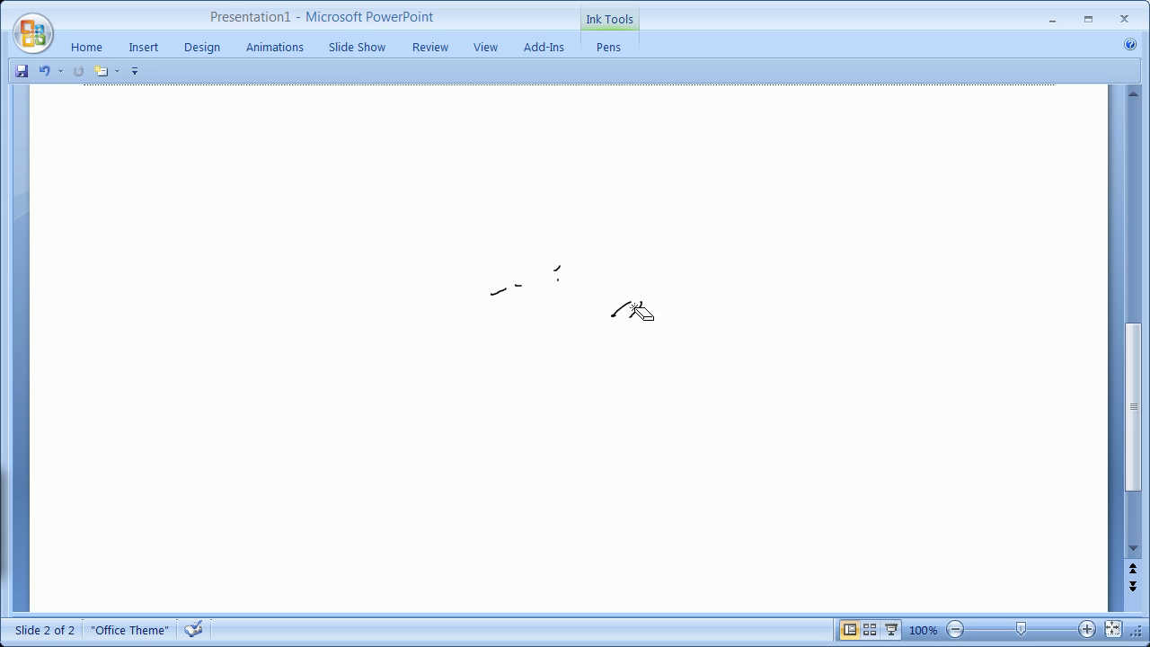
left_click_drag(618, 296, 495, 291)
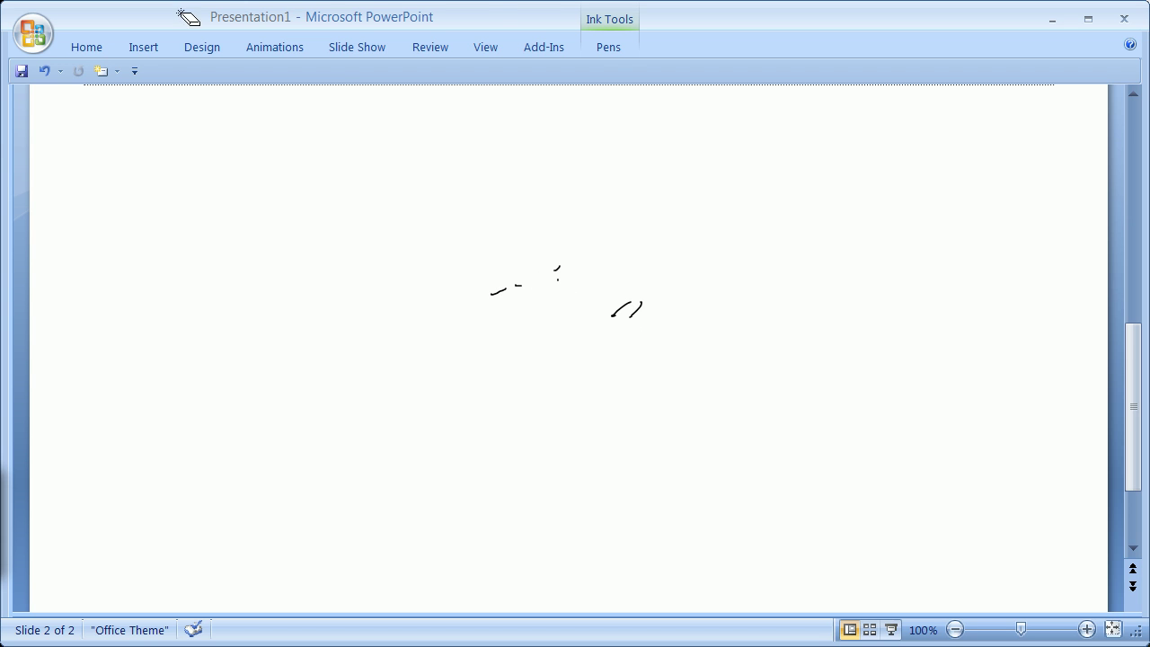
left_click(603, 46)
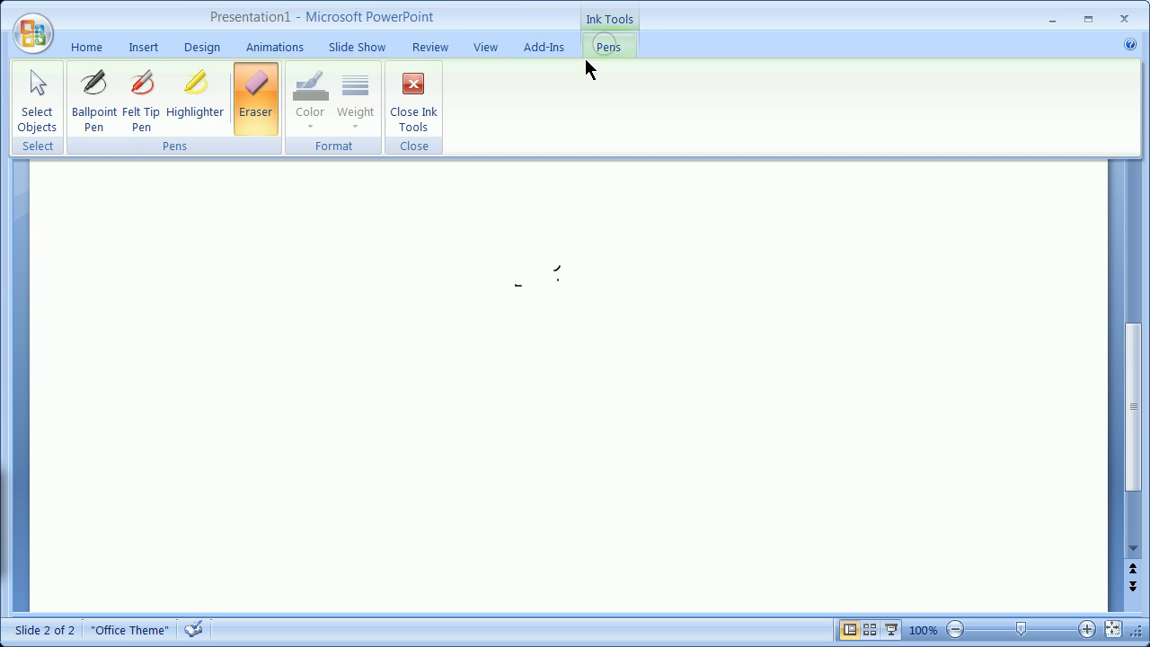
left_click(93, 90)
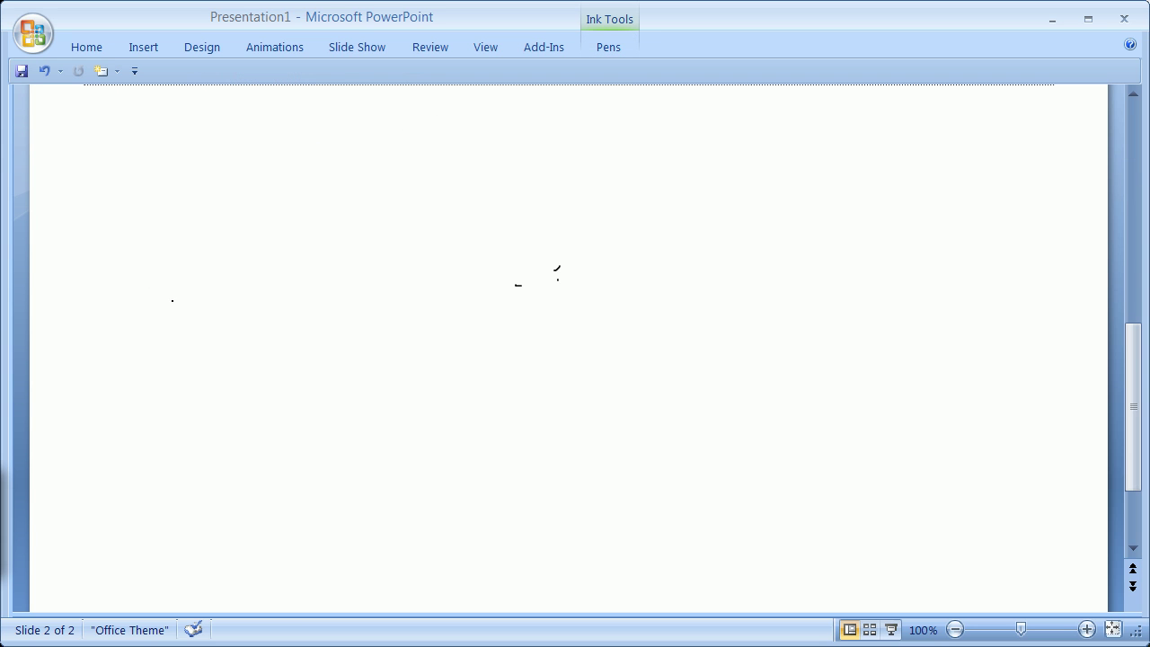
Ink a long beam with an end roller and a box load with inner vertical lines.
mouse_move(168, 305)
left_mouse_down()
mouse_move(679, 334)
mouse_move(667, 356)
mouse_move(690, 347)
mouse_move(683, 335)
left_mouse_up()
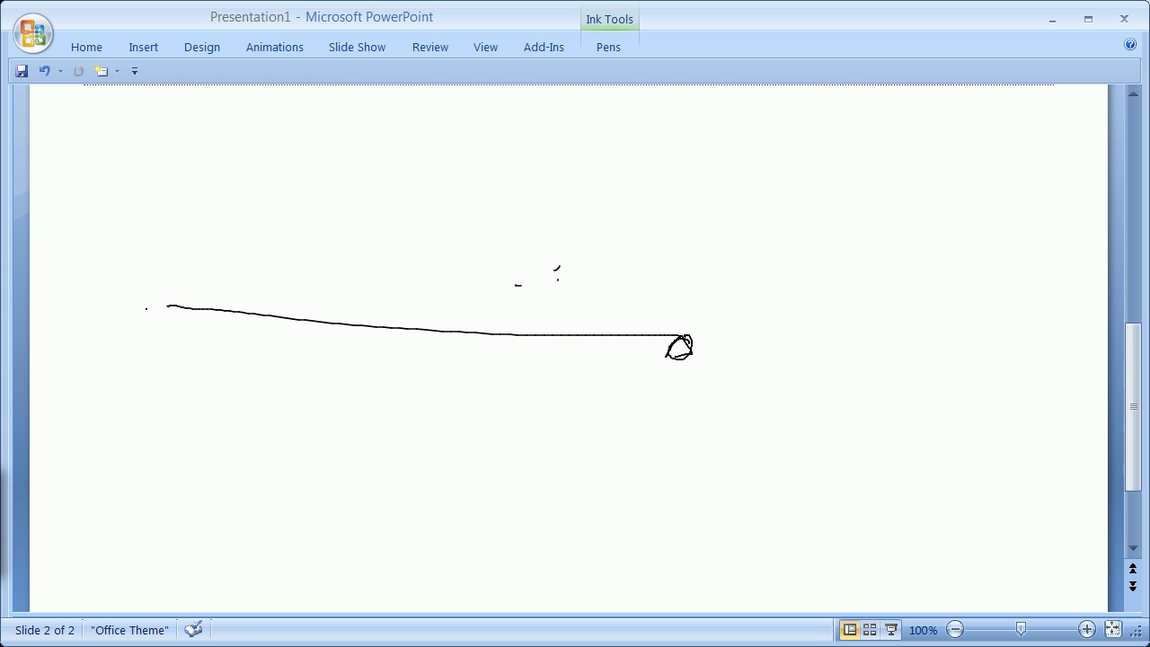
left_click_drag(168, 306, 157, 325)
left_click_drag(342, 206, 338, 321)
mouse_move(339, 205)
left_mouse_down()
mouse_move(449, 216)
mouse_move(449, 324)
left_mouse_up()
left_click_drag(362, 221, 368, 309)
left_click_drag(397, 230, 403, 313)
left_click_drag(434, 220, 437, 322)
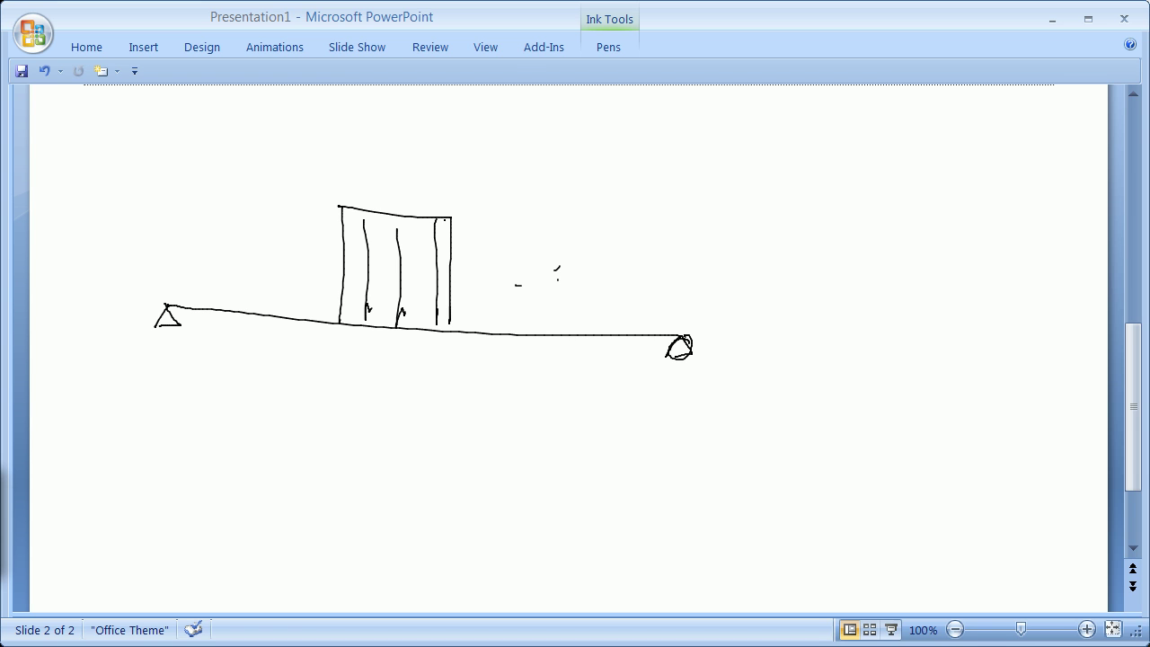
Add a downward weight line from the box, an inclined force arrow and its dotted line of action.
mouse_move(399, 271)
left_mouse_down()
mouse_move(401, 260)
mouse_move(398, 542)
mouse_move(384, 526)
left_mouse_up()
left_click_drag(211, 173, 314, 316)
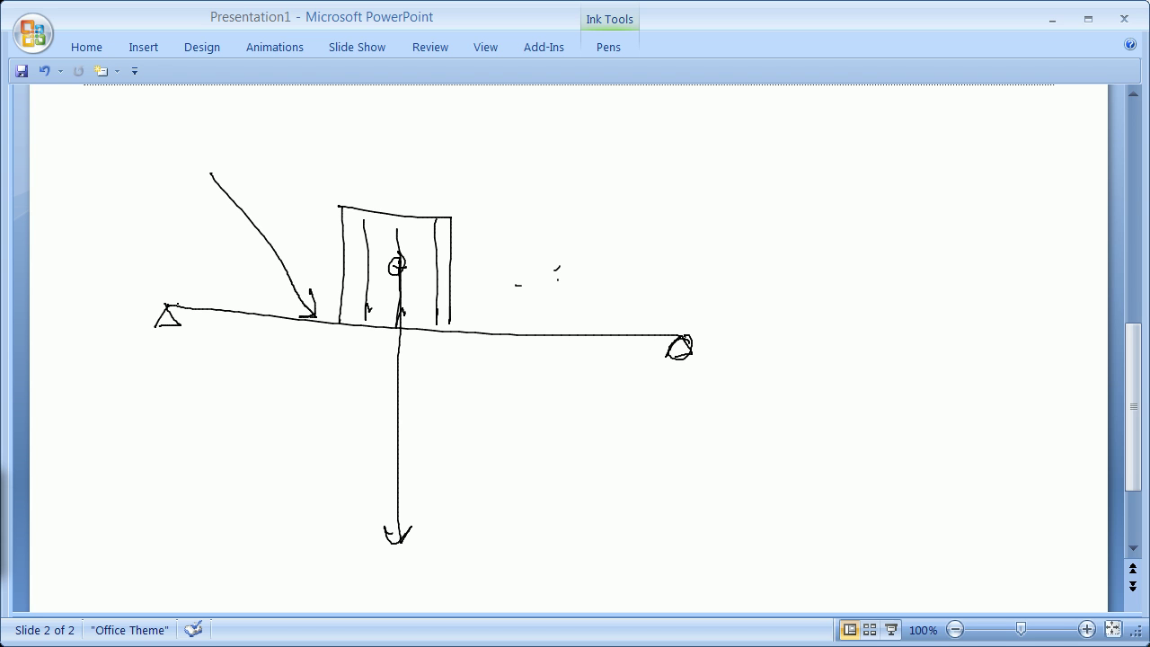
left_click_drag(348, 367, 354, 379)
left_click_drag(362, 390, 369, 398)
left_click_drag(376, 403, 432, 468)
Draw long intersecting force lines and lines from both supports meeting below the beam.
left_click_drag(405, 431, 537, 609)
left_click_drag(476, 525, 200, 99)
left_click_drag(167, 305, 275, 186)
left_click_drag(675, 343, 485, 496)
left_click(441, 409)
Ink two large wheel loops around the supports and the upper and lower frame lines.
mouse_move(257, 169)
left_mouse_down()
mouse_move(216, 144)
mouse_move(68, 225)
mouse_move(133, 451)
mouse_move(273, 308)
mouse_move(252, 169)
left_mouse_up()
mouse_move(472, 202)
left_mouse_down()
mouse_move(448, 236)
mouse_move(419, 340)
mouse_move(430, 449)
mouse_move(474, 528)
mouse_move(614, 572)
mouse_move(818, 538)
mouse_move(919, 419)
mouse_move(896, 307)
mouse_move(741, 148)
mouse_move(557, 139)
mouse_move(458, 184)
mouse_move(450, 220)
left_mouse_up()
left_click(528, 257)
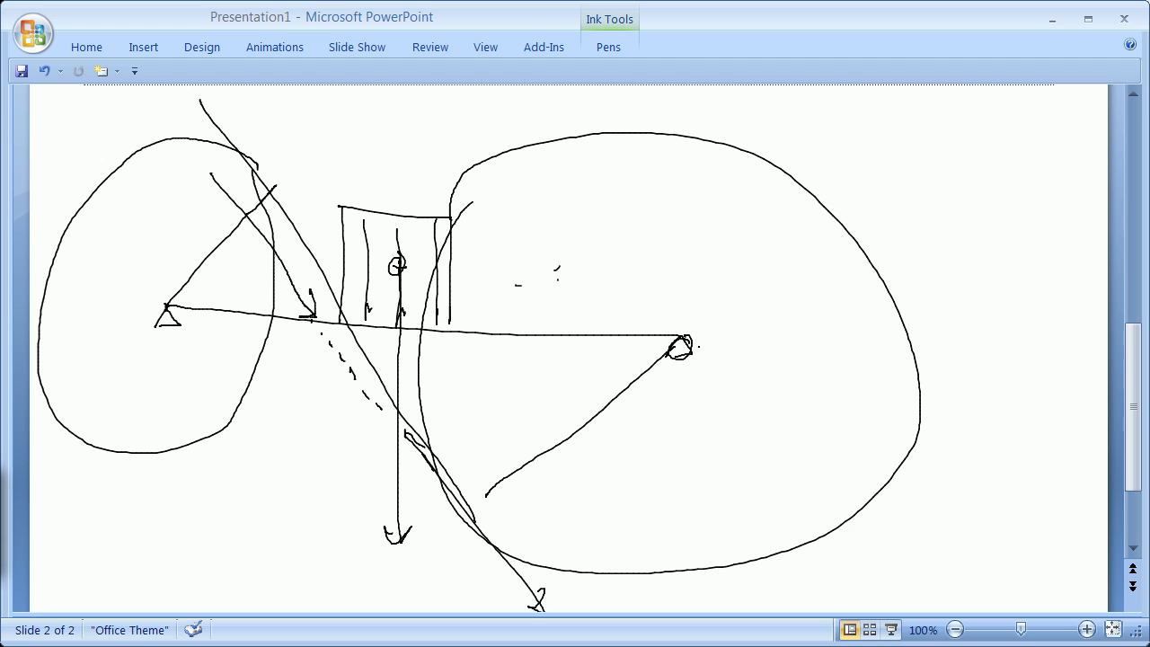
mouse_move(692, 337)
left_mouse_down()
mouse_move(664, 325)
mouse_move(267, 186)
left_mouse_up()
mouse_move(333, 214)
left_mouse_down()
mouse_move(340, 364)
mouse_move(489, 376)
mouse_move(514, 278)
mouse_move(318, 229)
mouse_move(164, 162)
mouse_move(157, 189)
mouse_move(270, 209)
mouse_move(674, 334)
left_mouse_up()
Add a pedal-like loop with bracing strokes and a small loop below the right hub.
mouse_move(567, 287)
left_mouse_down()
mouse_move(500, 338)
mouse_move(566, 304)
left_mouse_up()
left_click_drag(368, 324, 507, 324)
mouse_move(372, 271)
left_mouse_down()
mouse_move(411, 318)
mouse_move(530, 326)
left_mouse_up()
left_click_drag(568, 302, 528, 330)
mouse_move(695, 369)
left_mouse_down()
mouse_move(655, 378)
mouse_move(691, 361)
left_mouse_up()
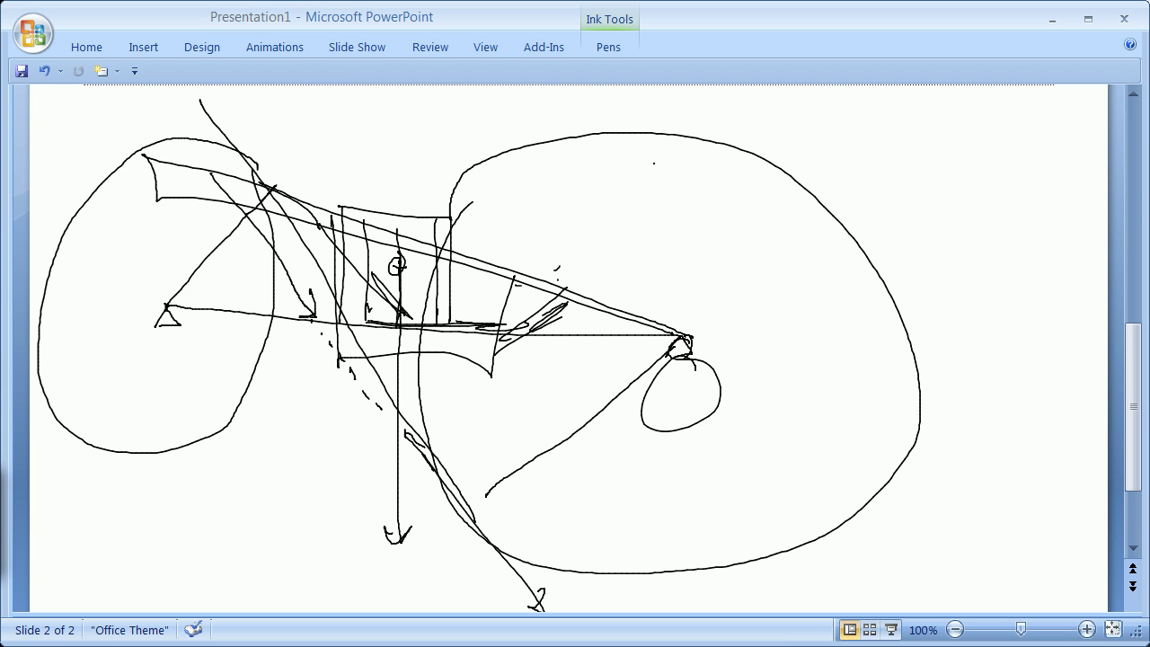
Ink two curved limbs, five spreading branches and three downward trunk strokes on the right.
mouse_move(648, 160)
left_mouse_down()
mouse_move(792, 329)
mouse_move(858, 362)
left_mouse_up()
mouse_move(683, 140)
left_mouse_down()
mouse_move(779, 215)
mouse_move(869, 407)
left_mouse_up()
left_click_drag(859, 360, 1046, 161)
left_click_drag(863, 391, 1095, 200)
left_click_drag(859, 361, 832, 118)
left_click_drag(846, 356, 824, 127)
left_click_drag(905, 314, 1009, 120)
left_click_drag(842, 359, 853, 582)
left_click_drag(893, 415, 938, 611)
left_click_drag(830, 376, 835, 546)
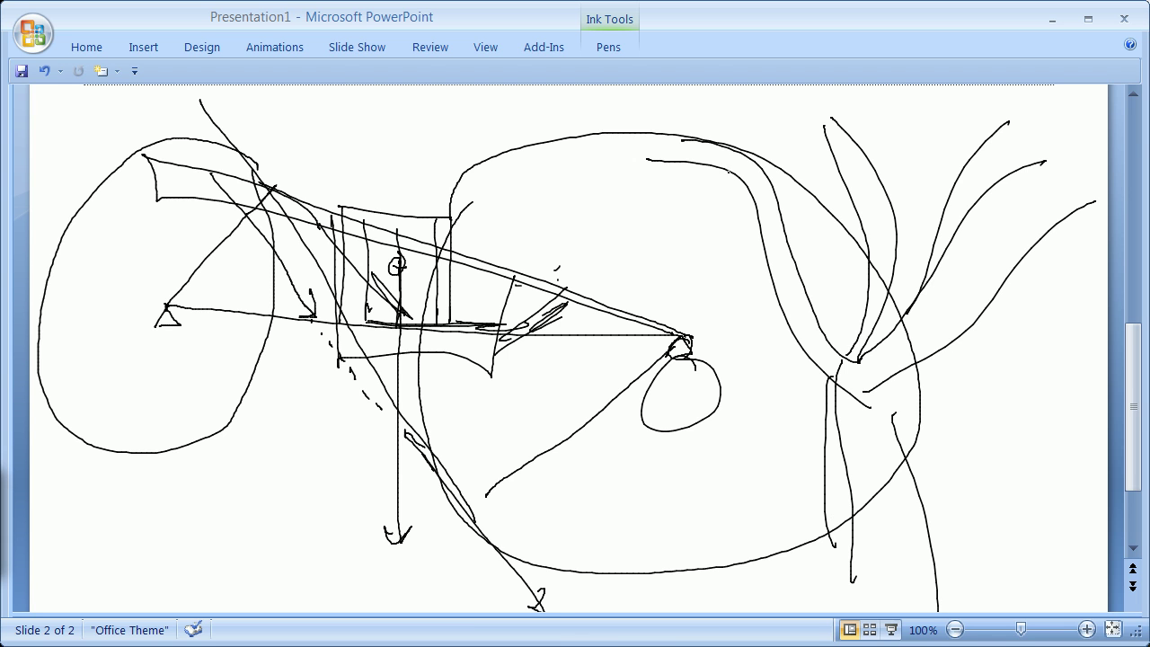
Hatch between the two curved limbs and add a small circle and marks around the ellipse.
mouse_move(794, 326)
left_mouse_down()
mouse_move(816, 314)
mouse_move(792, 250)
left_mouse_up()
left_click_drag(767, 239, 775, 232)
mouse_move(753, 224)
left_mouse_down()
mouse_move(766, 212)
mouse_move(758, 185)
left_mouse_up()
mouse_move(730, 178)
left_mouse_down()
mouse_move(746, 166)
mouse_move(724, 153)
left_mouse_up()
mouse_move(771, 205)
left_mouse_down()
mouse_move(760, 214)
mouse_move(770, 206)
mouse_move(768, 359)
mouse_move(755, 341)
left_mouse_up()
mouse_move(841, 338)
left_mouse_down()
mouse_move(801, 352)
mouse_move(846, 347)
mouse_move(819, 368)
mouse_move(805, 363)
mouse_move(841, 339)
left_mouse_up()
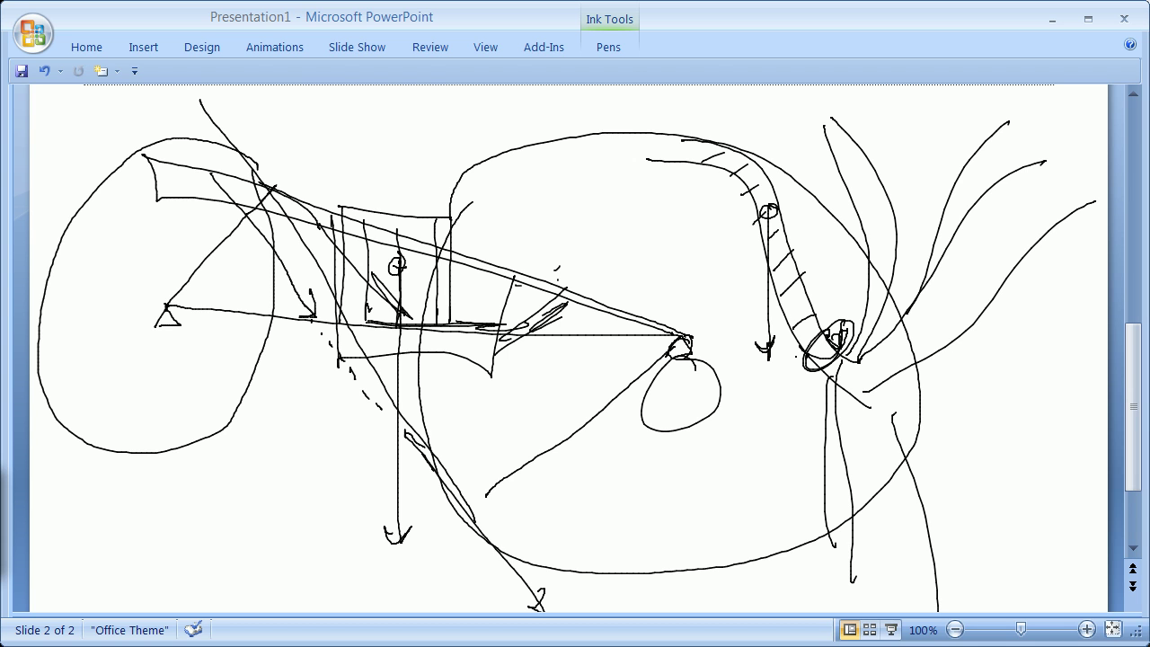
mouse_move(796, 352)
left_mouse_down()
mouse_move(810, 346)
mouse_move(817, 363)
mouse_move(830, 330)
mouse_move(814, 361)
left_mouse_up()
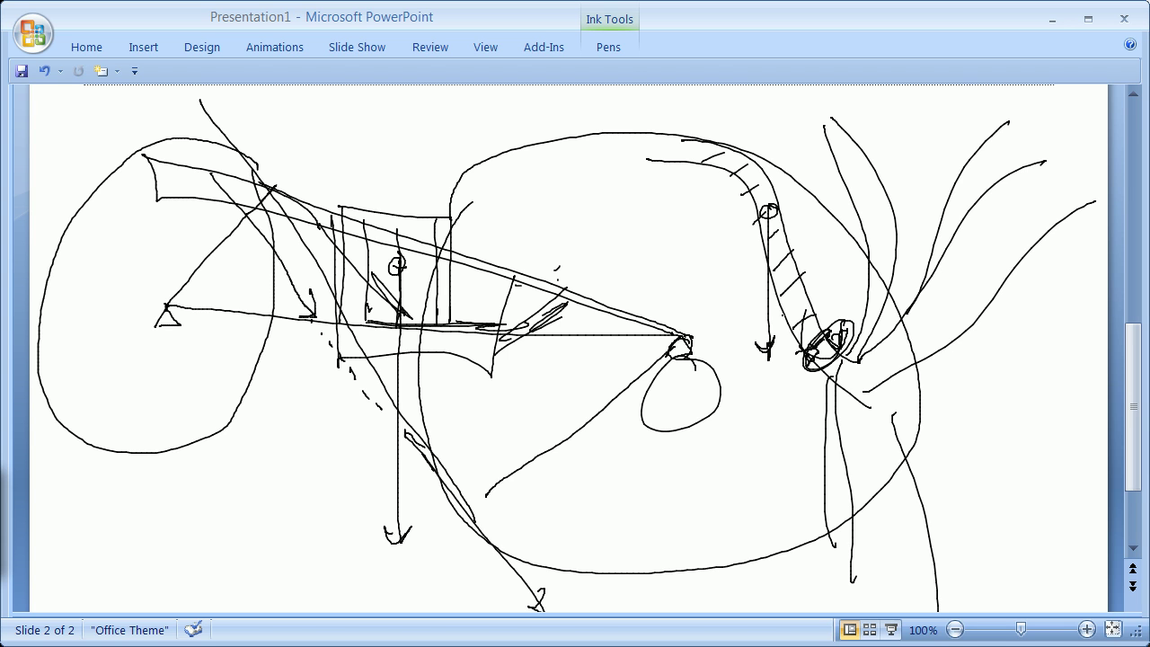